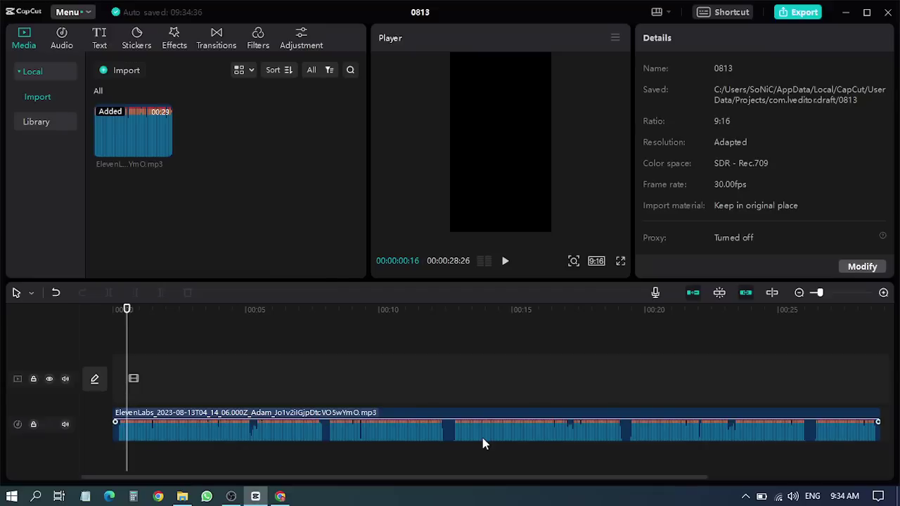
click(120, 68)
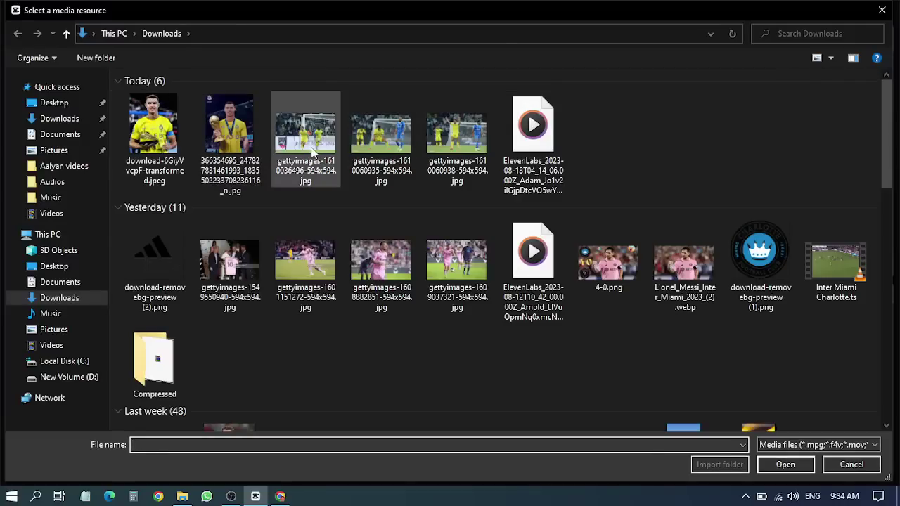
double_click(311, 150)
drag(234, 138, 133, 369)
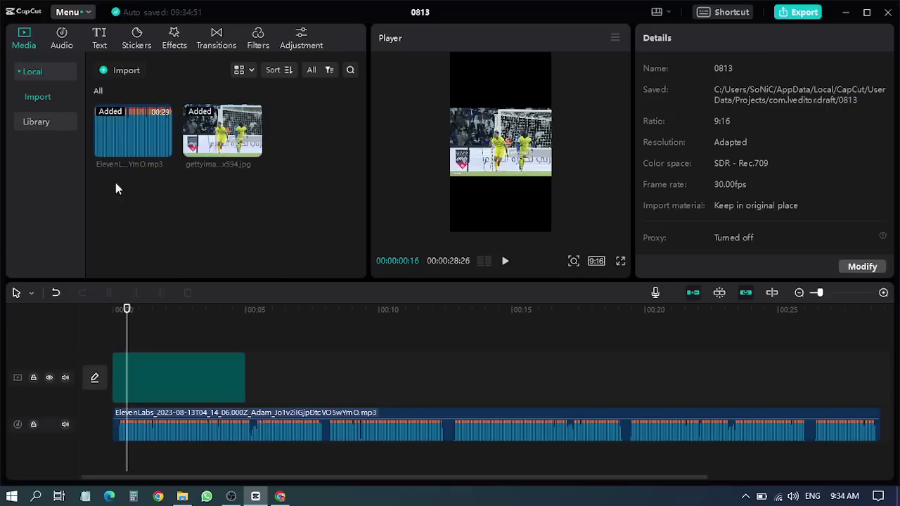
click(116, 71)
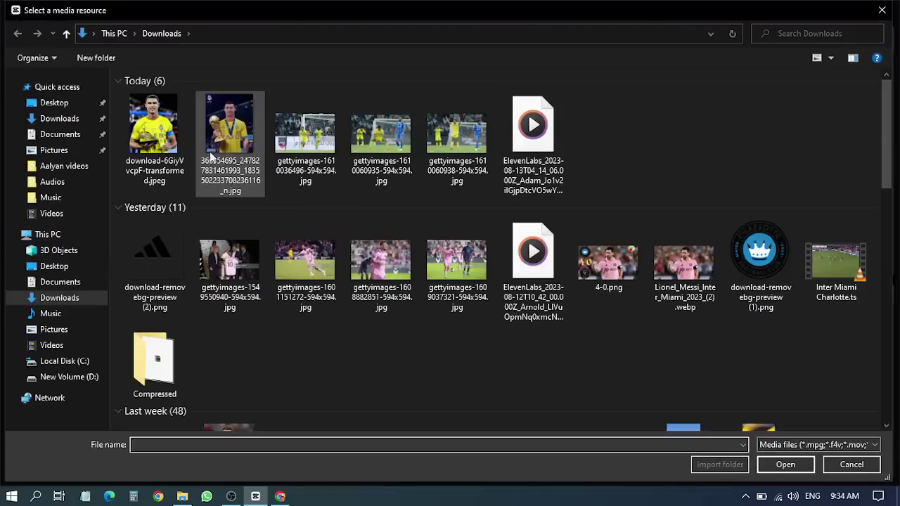
click(178, 148)
ctrl+click(229, 149)
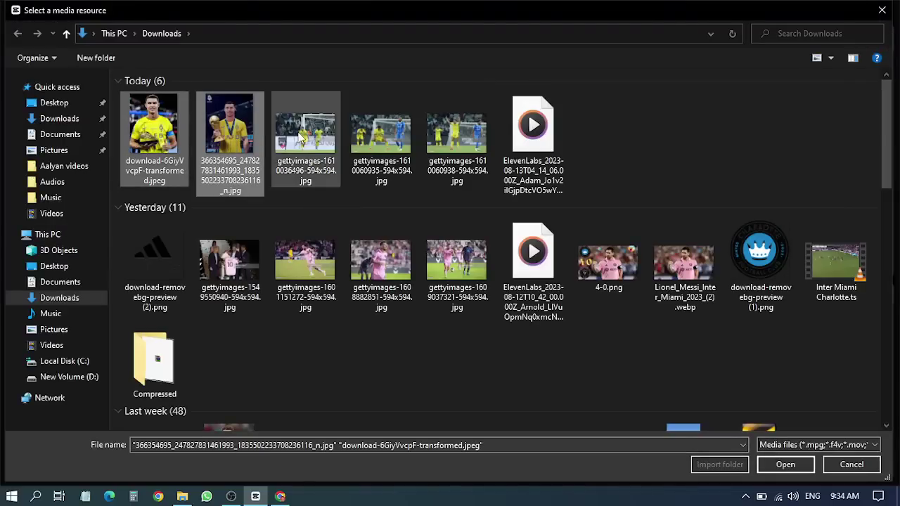
ctrl+click(380, 141)
ctrl+click(431, 141)
key(Return)
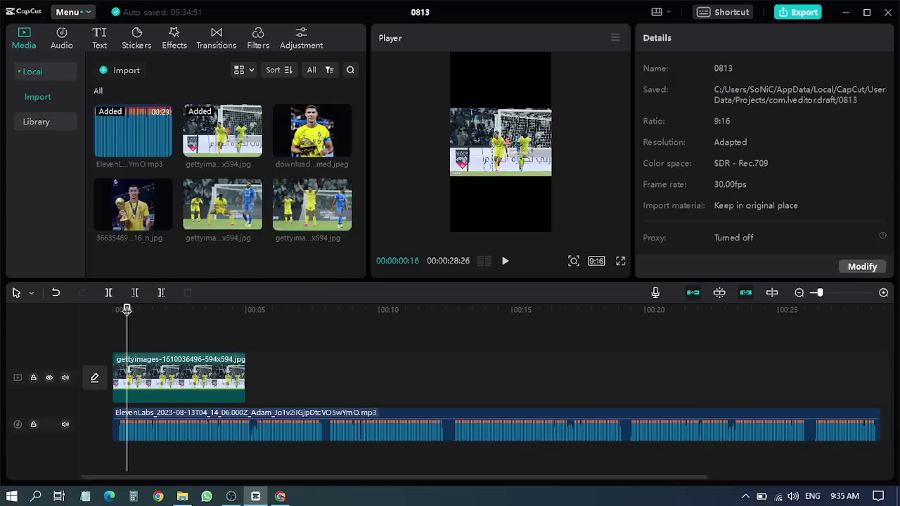
Enlarge the first photo in the preview to 277% scale so it fills the vertical frame
drag(126, 310, 110, 305)
key(space)
key(space)
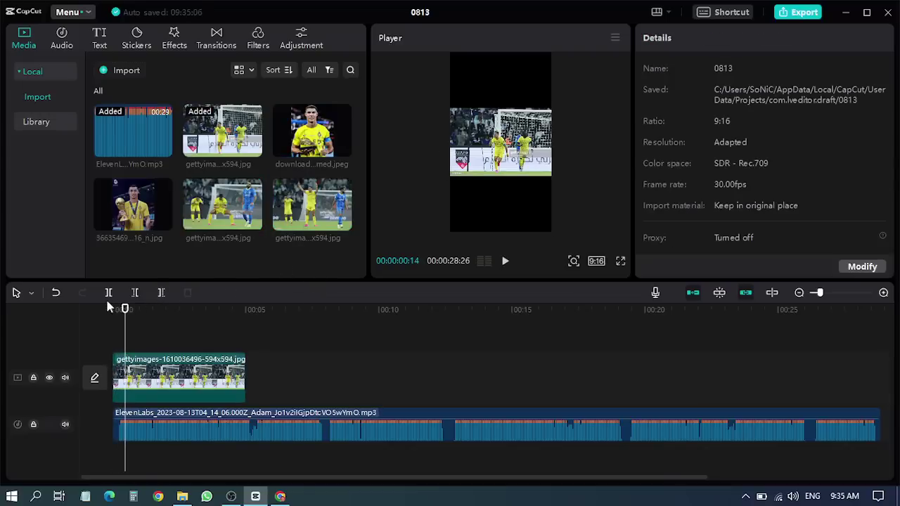
click(500, 158)
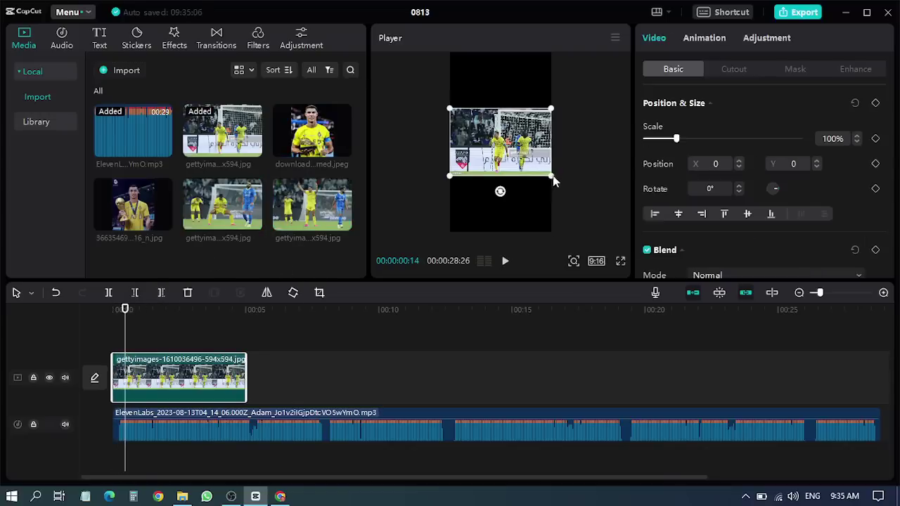
drag(553, 181, 620, 214)
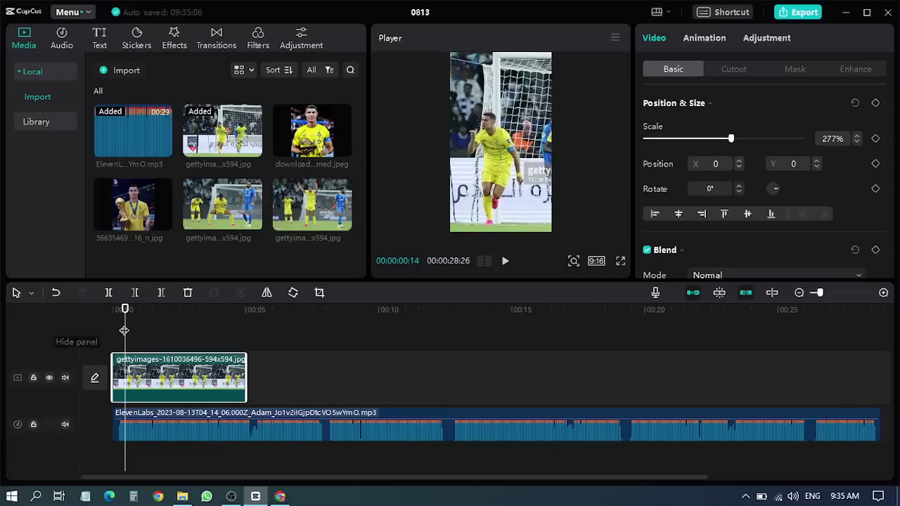
Play the opening of the timeline and check the enlarged photo's framing in full-screen preview
drag(123, 330, 84, 318)
key(space)
key(space)
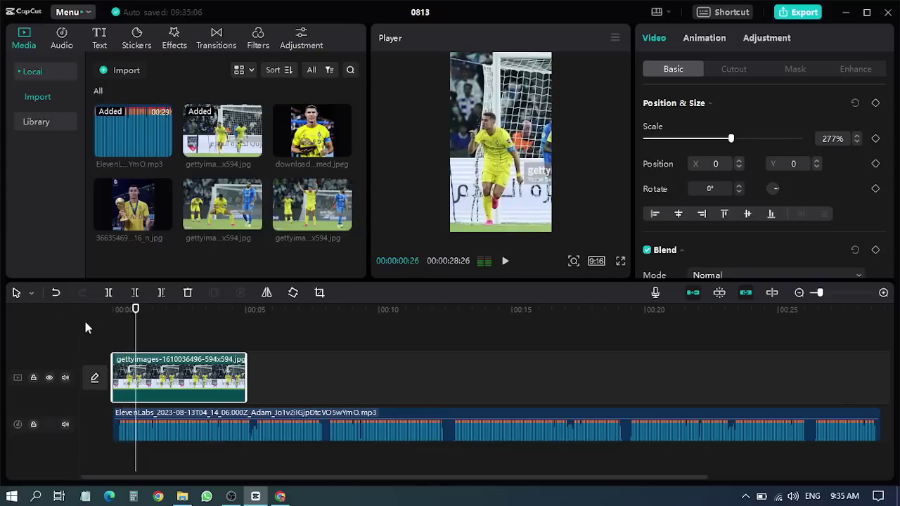
click(619, 261)
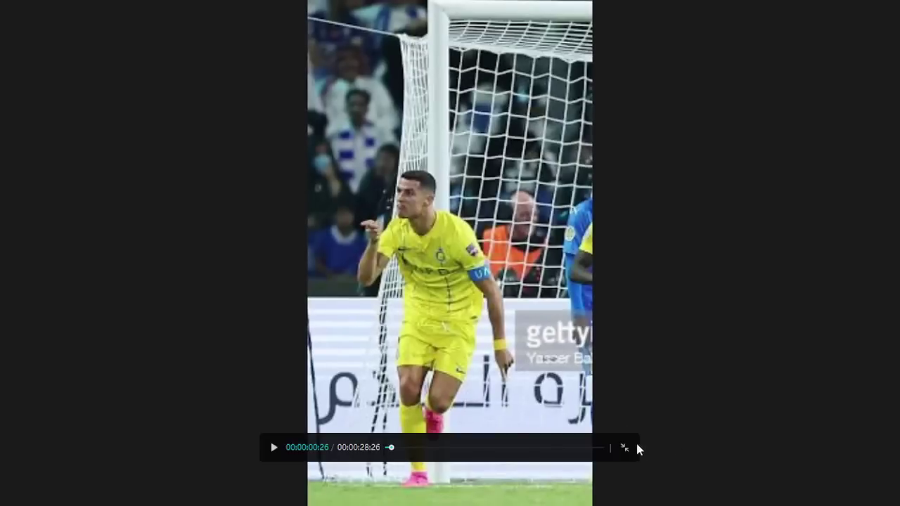
click(624, 448)
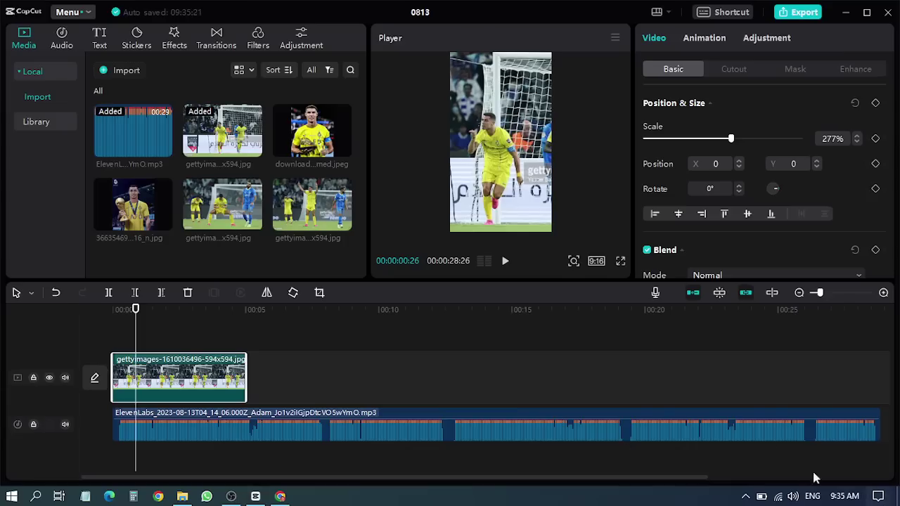
Increase the display brightness in the Windows quick settings
click(878, 496)
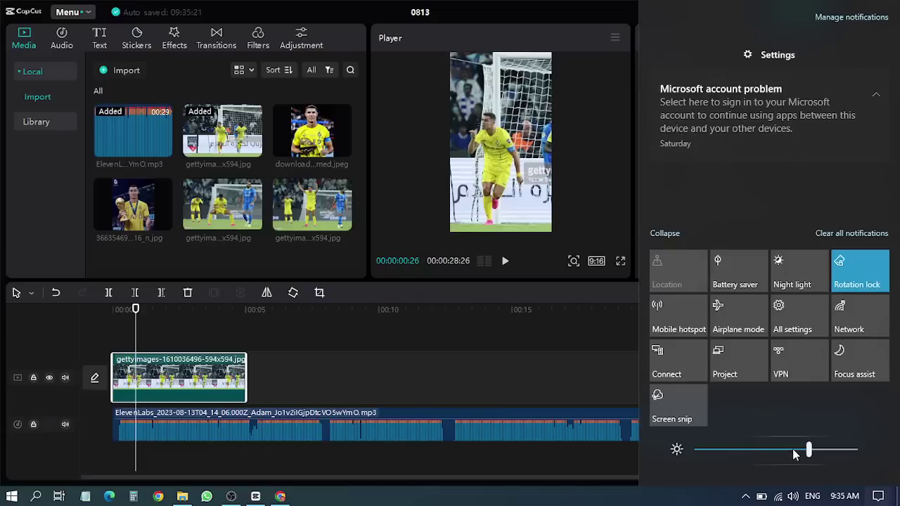
drag(793, 454, 865, 457)
click(521, 504)
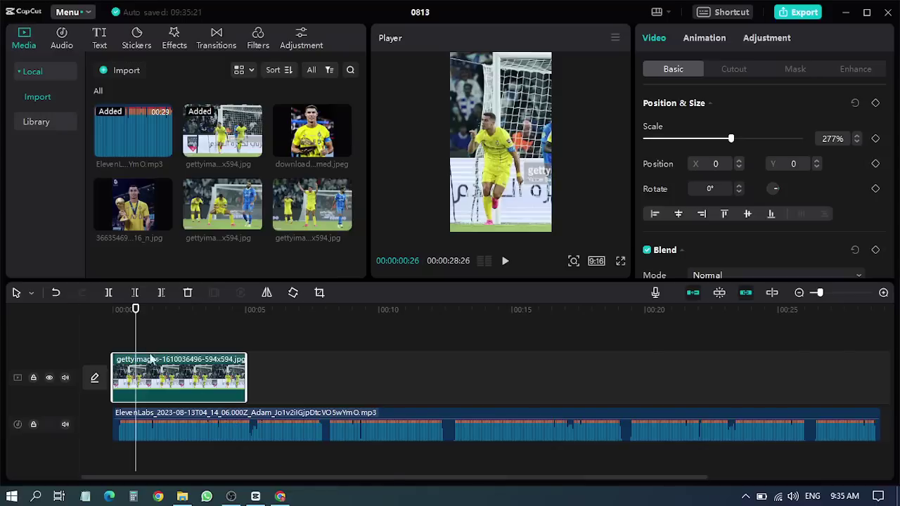
Listen to the opening narration and trim the end of the first photo clip to 00:00:02:20
drag(126, 310, 74, 307)
key(space)
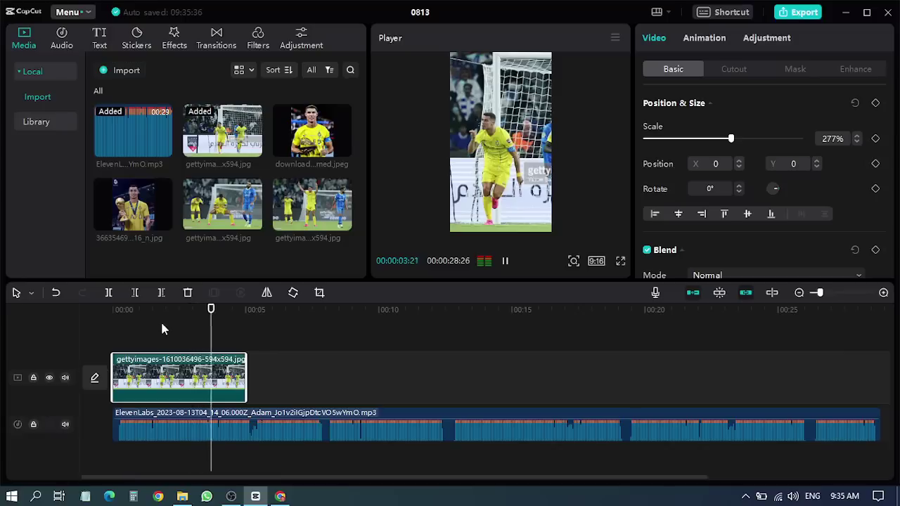
key(space)
drag(175, 316, 162, 315)
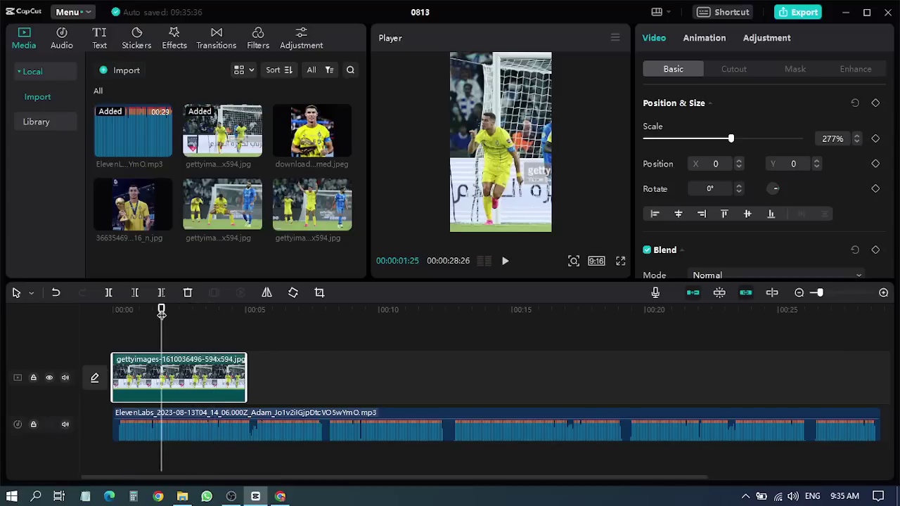
key(space)
key(space)
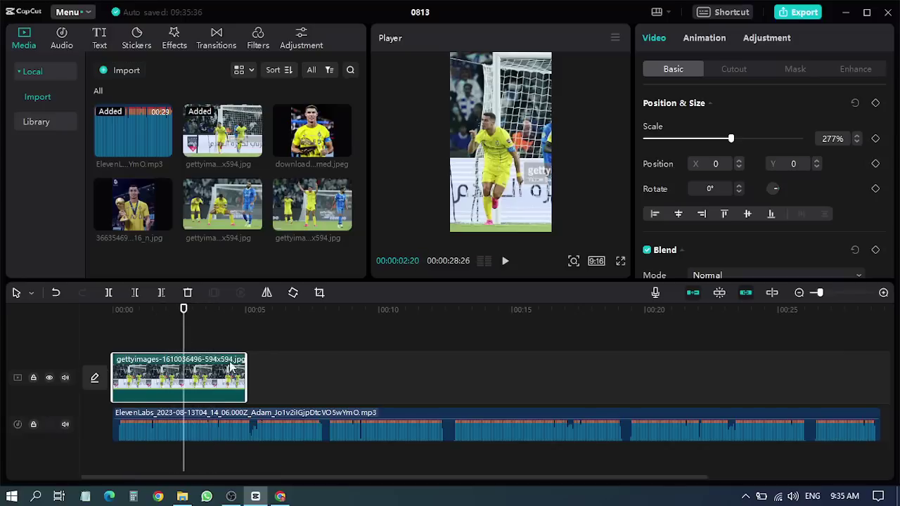
drag(246, 362, 183, 362)
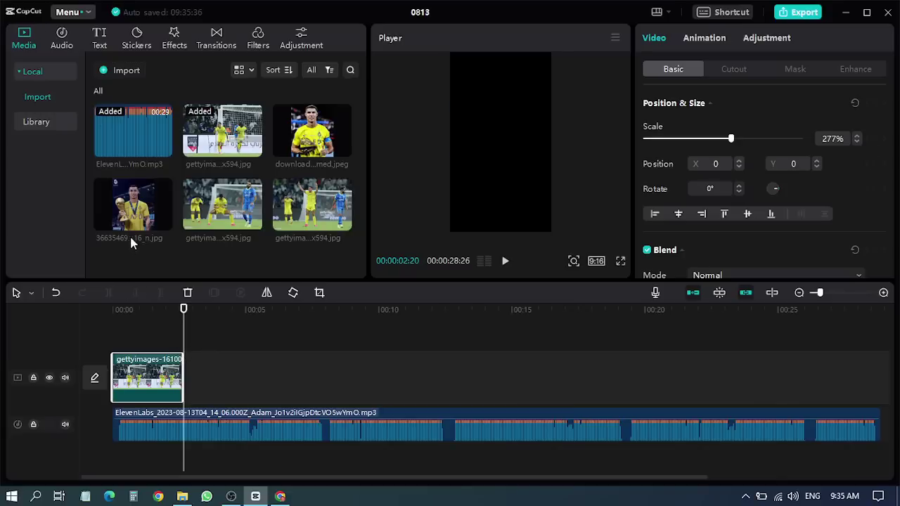
Place the trophy photo directly after the first clip on the video track and enlarge it to 129% scale
click(161, 218)
drag(135, 197, 181, 384)
key(space)
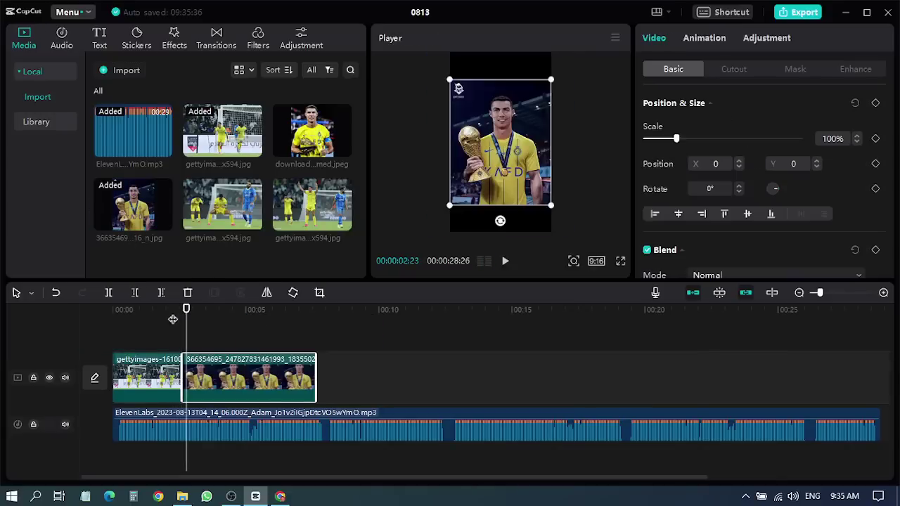
drag(549, 211, 567, 224)
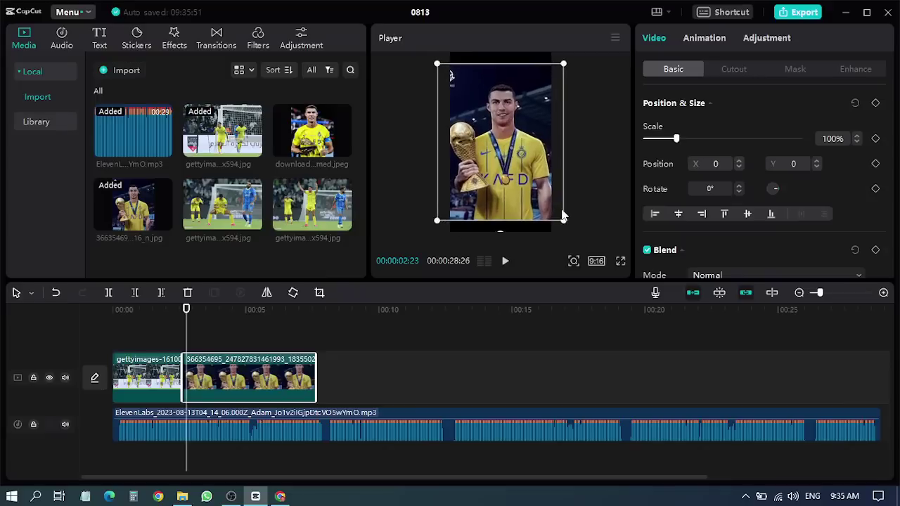
click(175, 315)
key(space)
key(space)
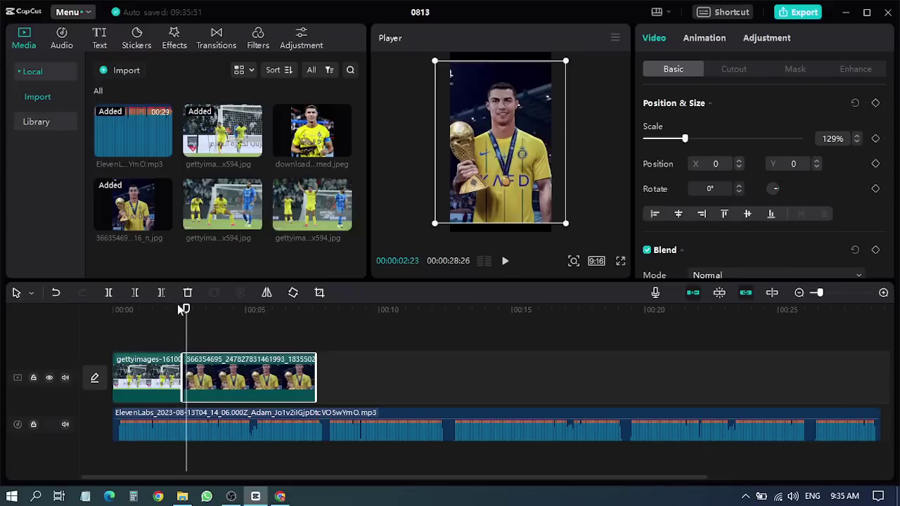
Replay the opening narration and add a scale keyframe to the first photo clip at 00:00:00:10
drag(181, 309, 38, 321)
key(space)
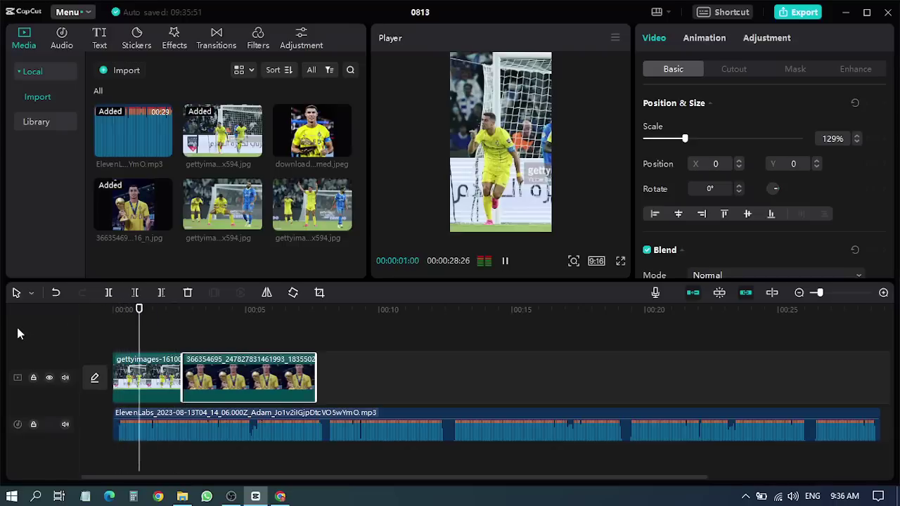
key(space)
click(119, 313)
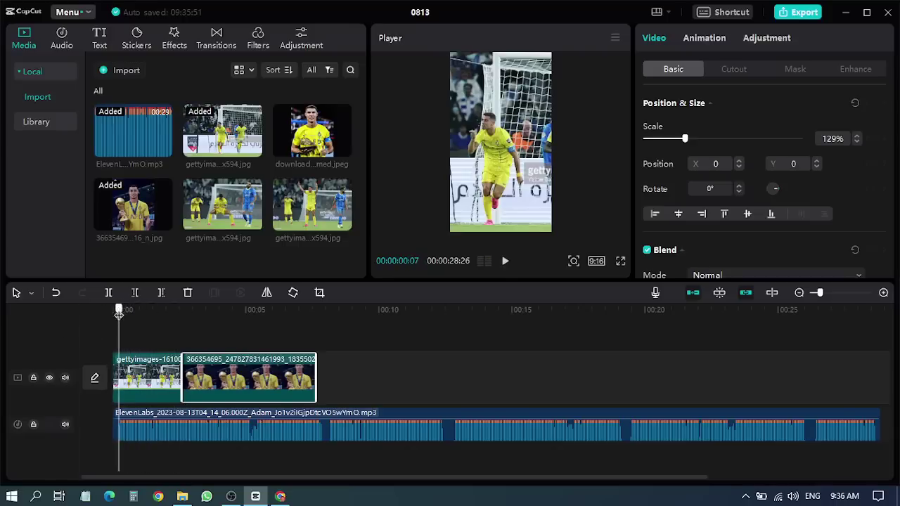
drag(119, 315, 109, 315)
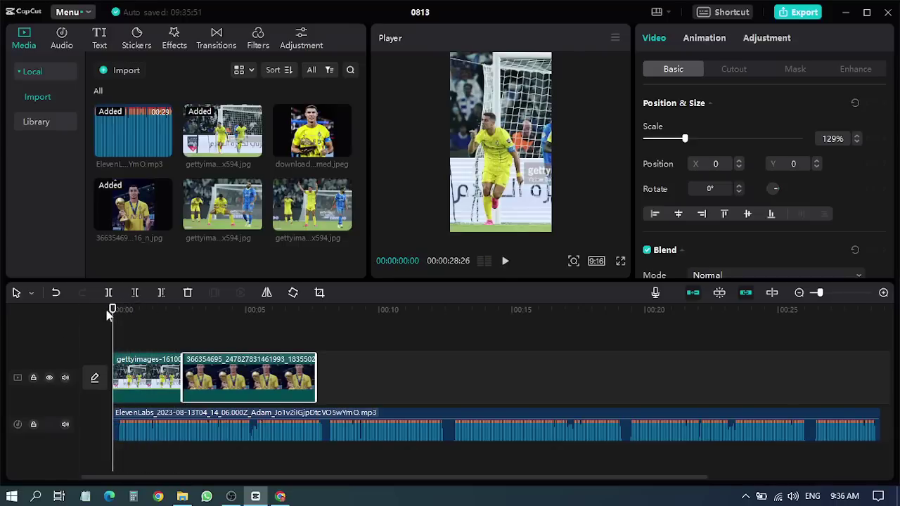
key(space)
key(space)
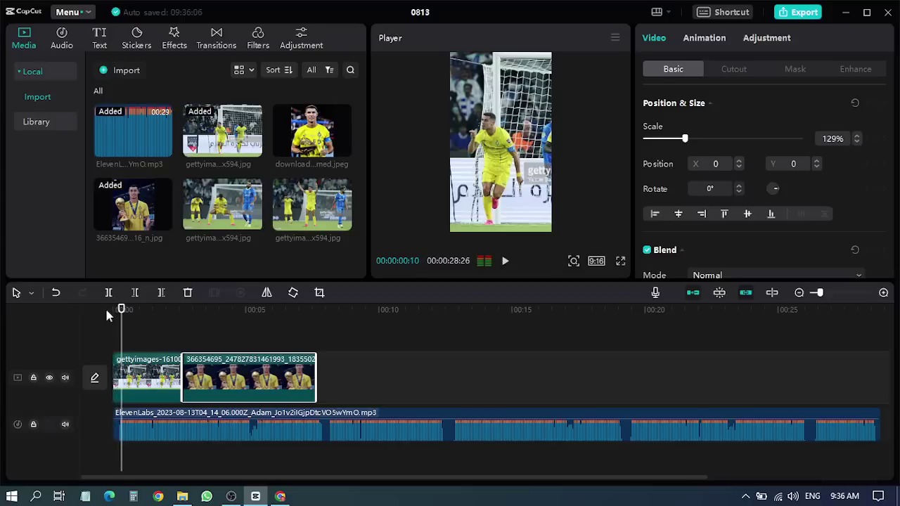
click(129, 364)
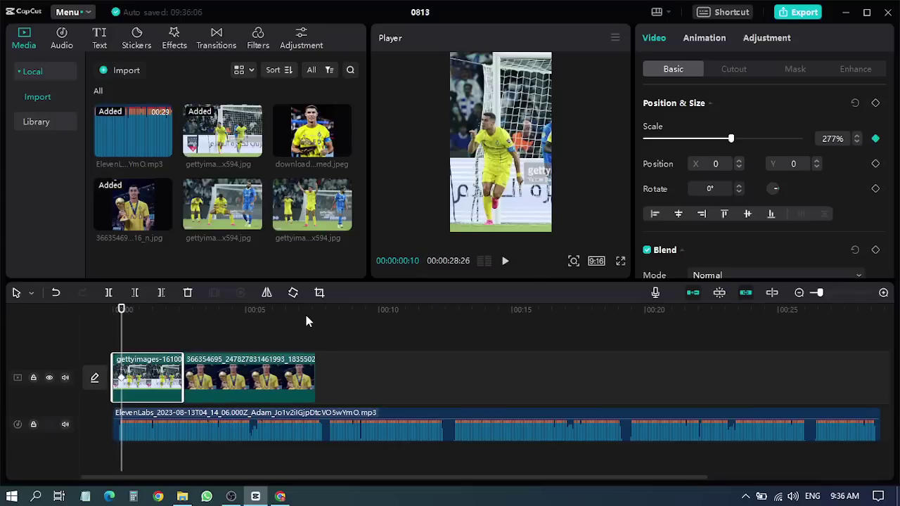
Add a second scale keyframe to the first photo clip at 00:00:00:15 and set its scale to 339%
key(space)
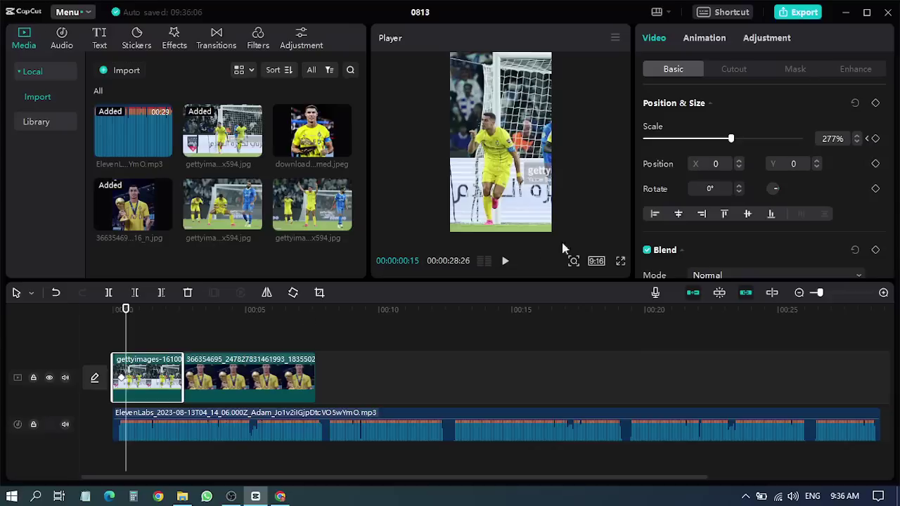
click(876, 138)
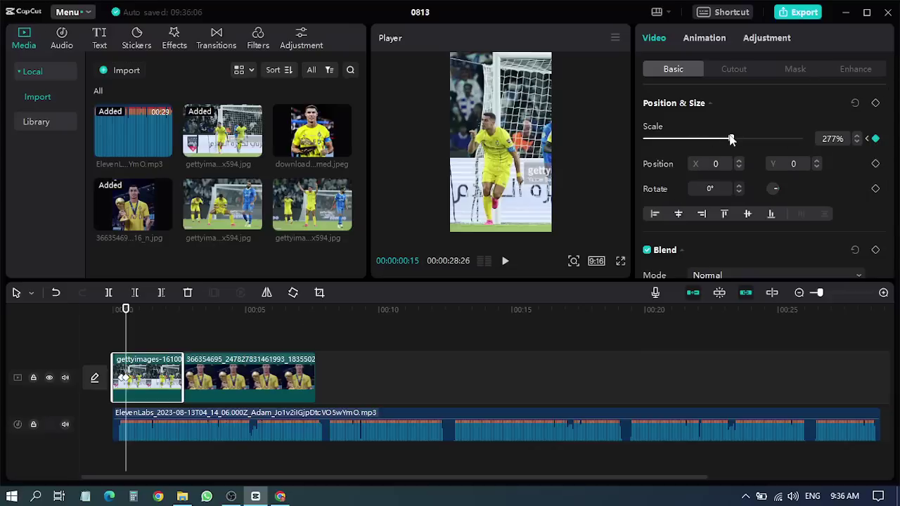
drag(731, 138, 750, 138)
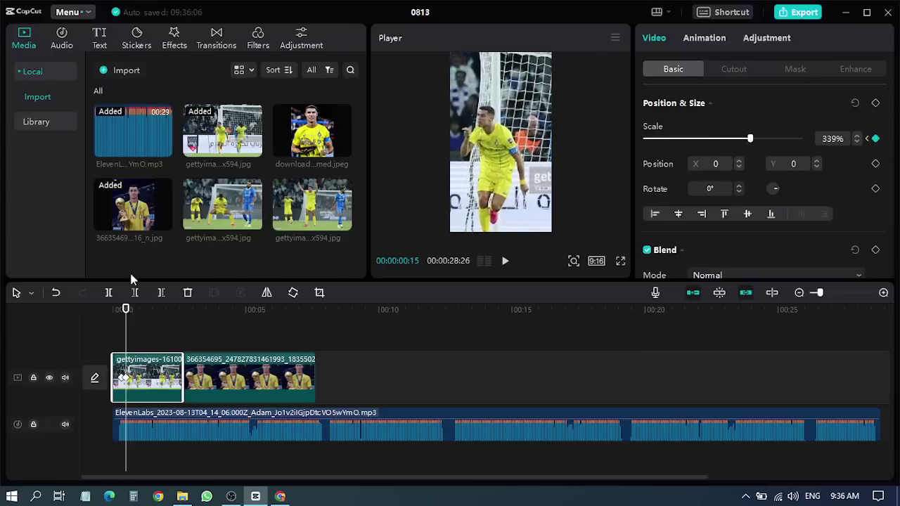
Play the timeline from the beginning to review the first photo's zoom and the cut to the trophy photo
drag(122, 317, 72, 312)
key(space)
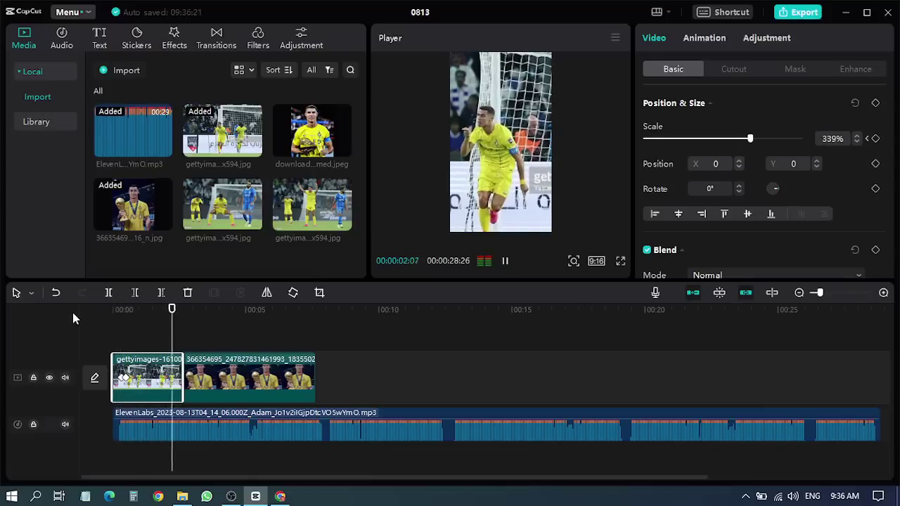
key(space)
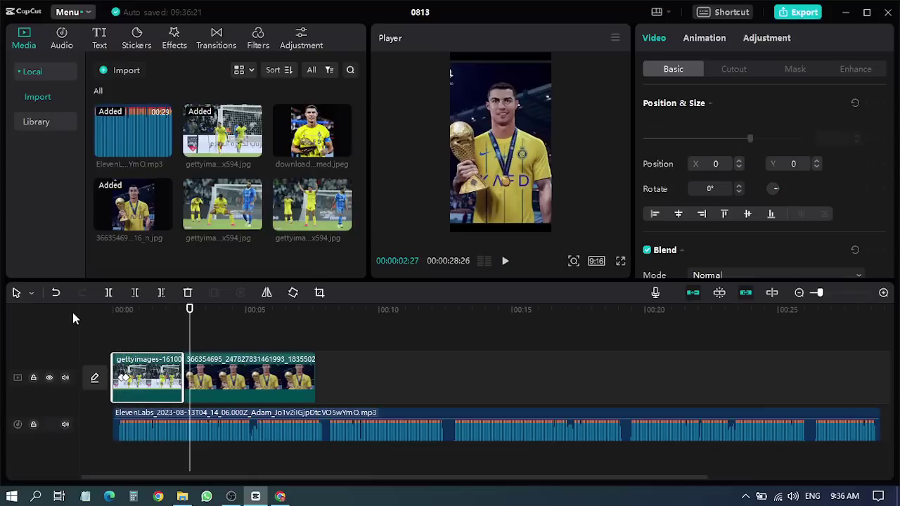
key(space)
key(space)
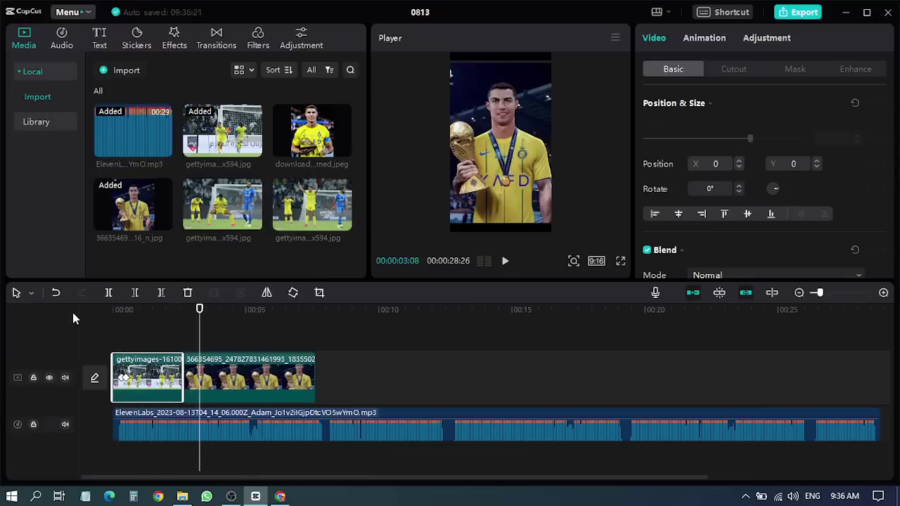
Listen to the narration over the trophy photo and trim the end of its clip to about 00:00:05:20
drag(199, 310, 171, 311)
key(space)
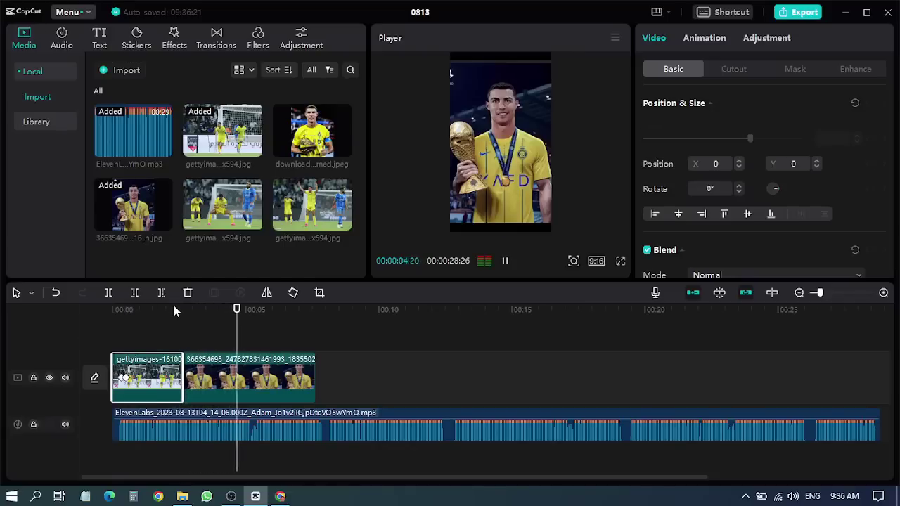
key(space)
key(space)
key(space)
key(space)
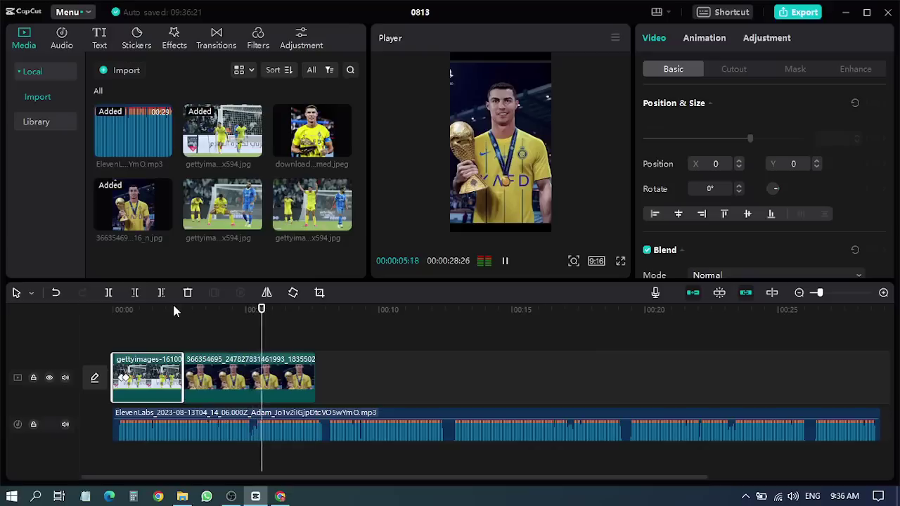
key(space)
click(290, 373)
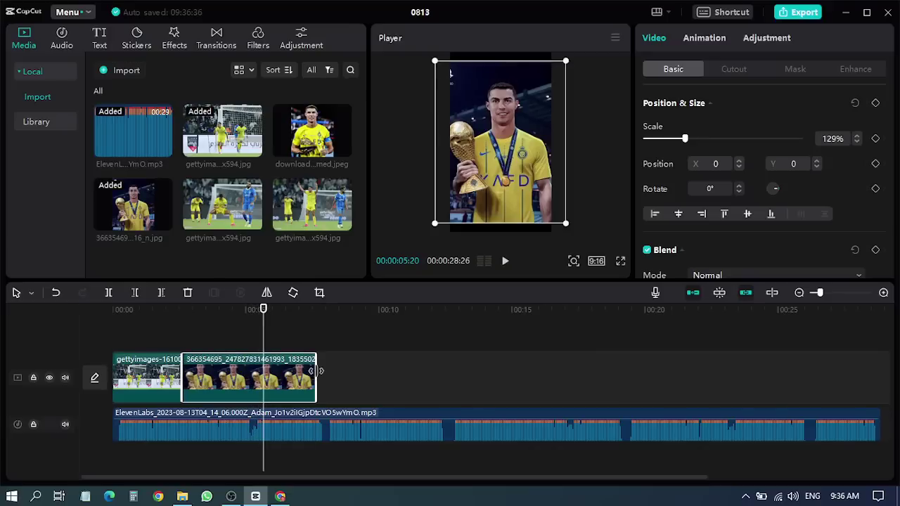
drag(315, 372, 261, 371)
key(space)
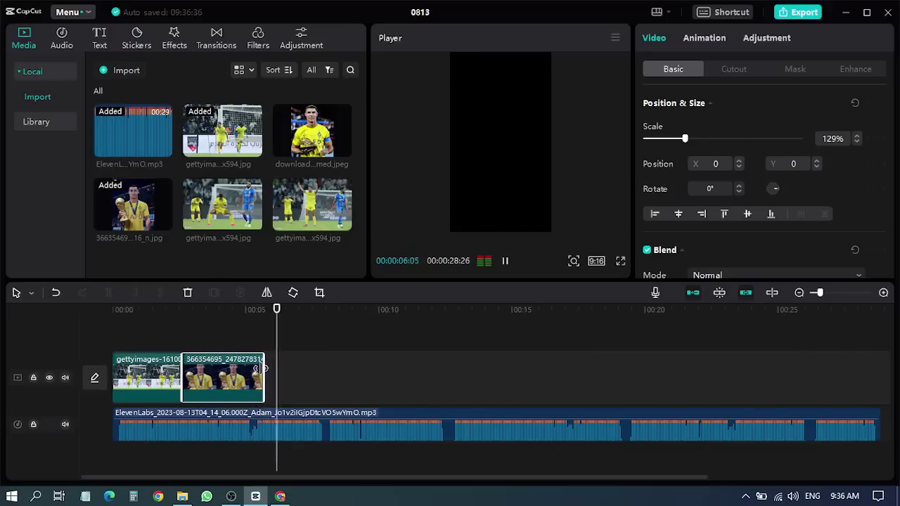
click(269, 310)
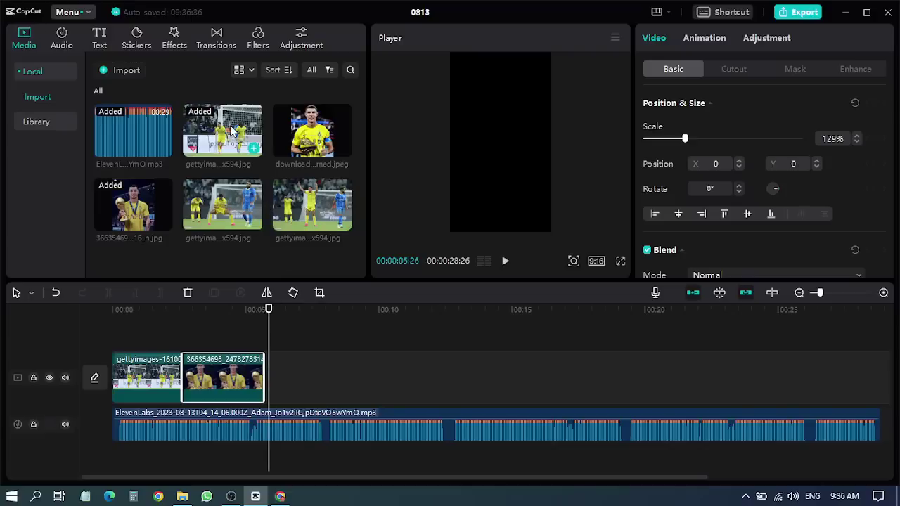
drag(308, 206, 280, 372)
click(254, 310)
key(space)
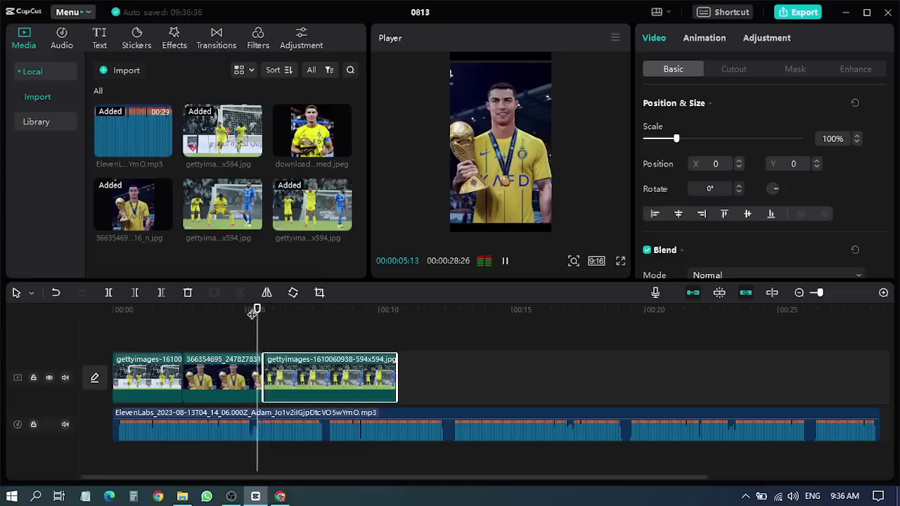
key(space)
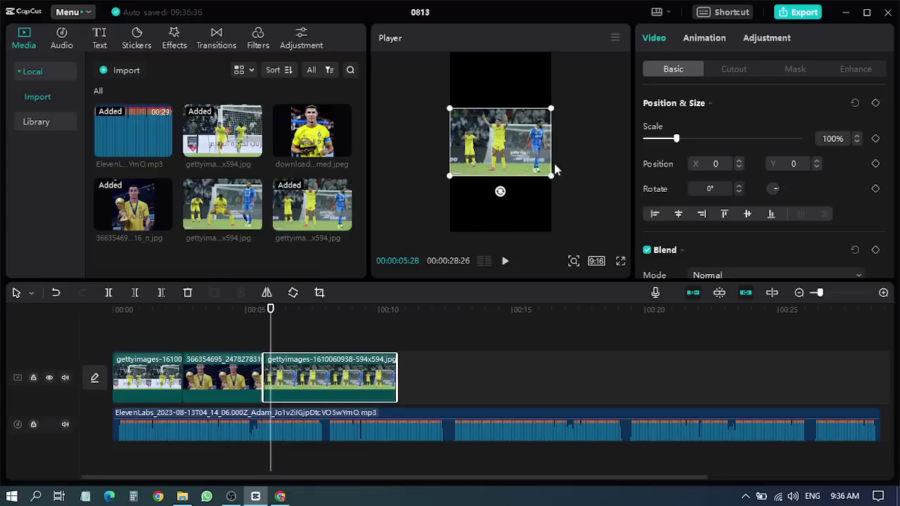
drag(552, 178, 615, 206)
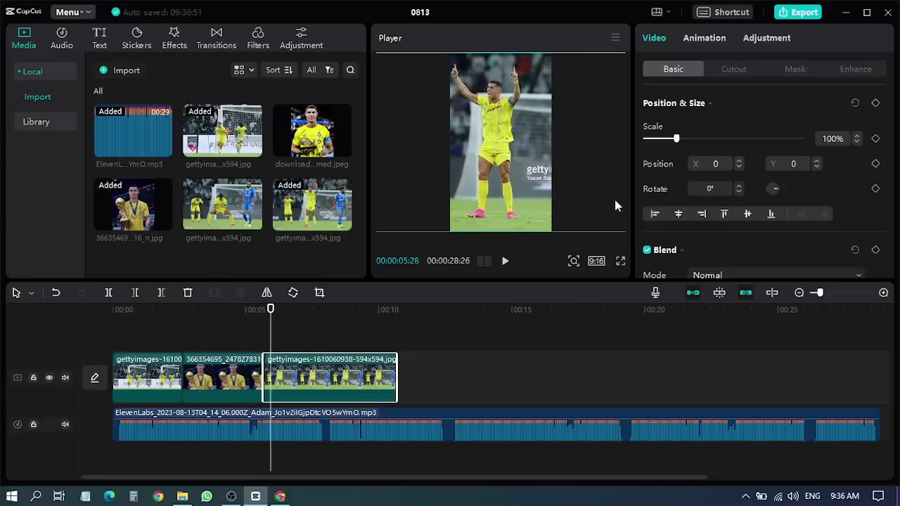
drag(534, 178, 556, 174)
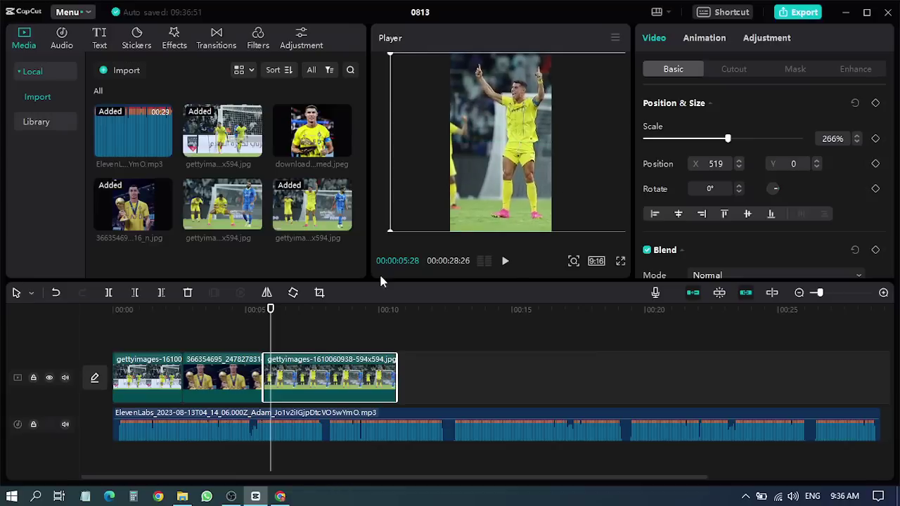
Replay the cut into the raised-arms photo and add a position keyframe at 00:00:05:21 with X at 1024
click(255, 310)
key(space)
key(space)
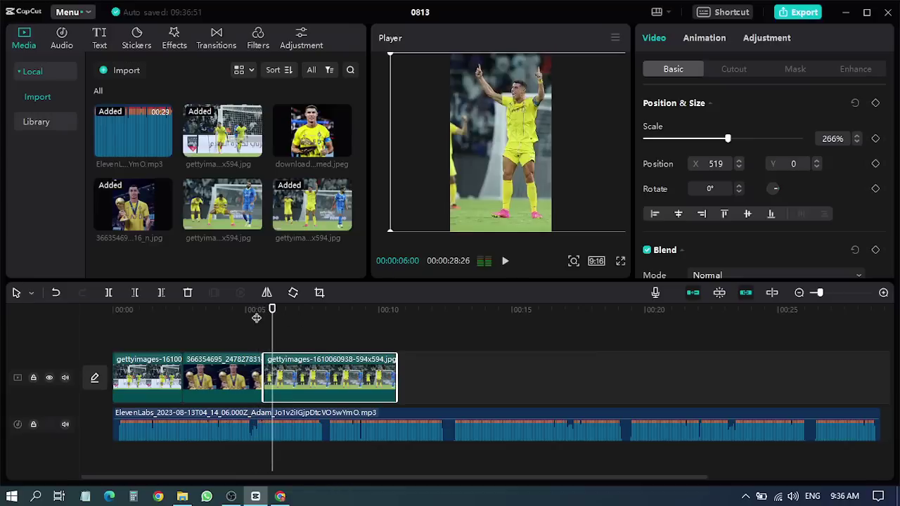
click(264, 312)
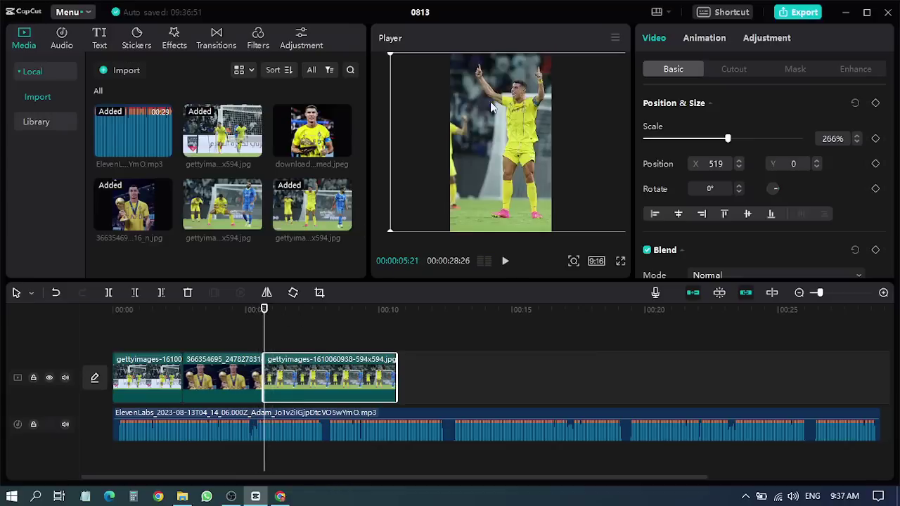
drag(499, 123, 524, 124)
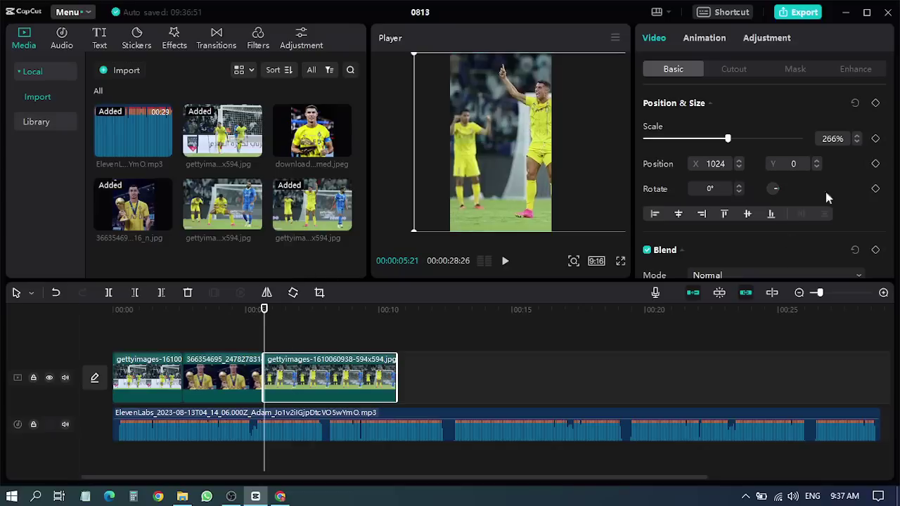
click(876, 164)
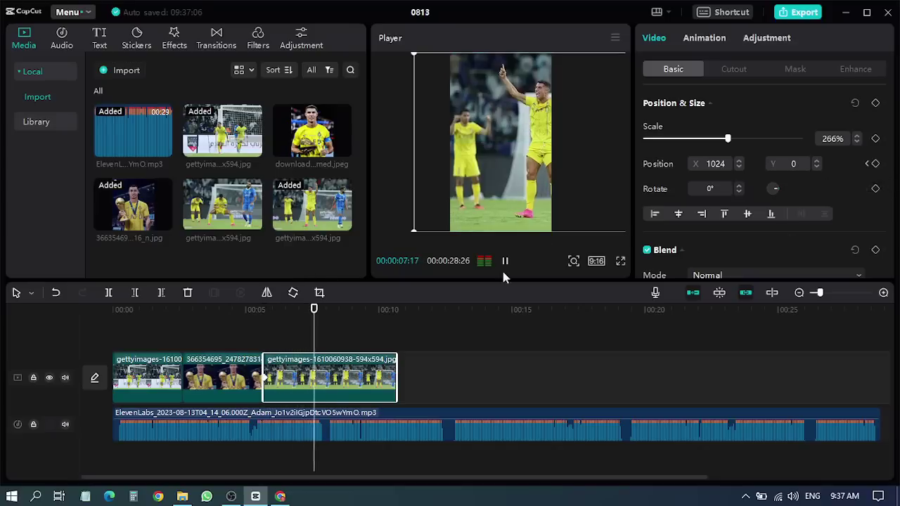
Add a second position keyframe to the raised-arms photo at 00:00:07:24, trying X values of 200 and 300 before setting 400
click(502, 271)
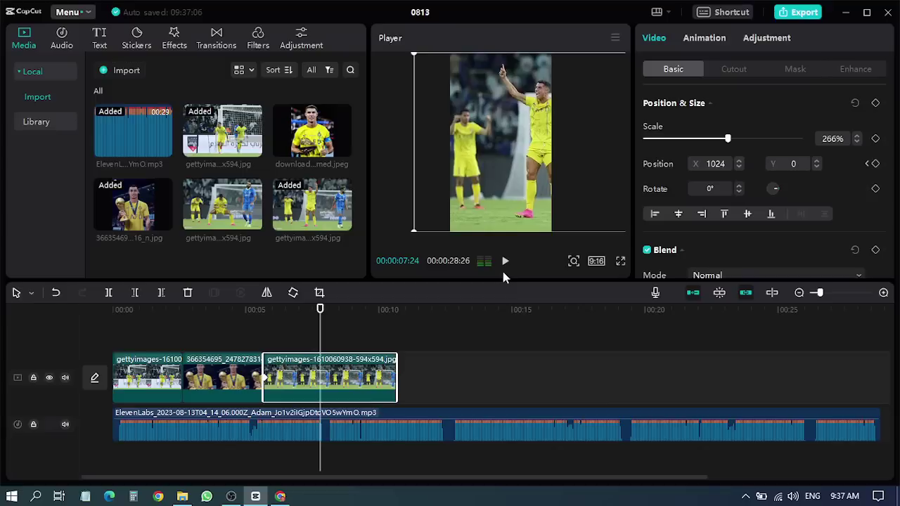
click(875, 164)
click(715, 164)
text(200)
key(Return)
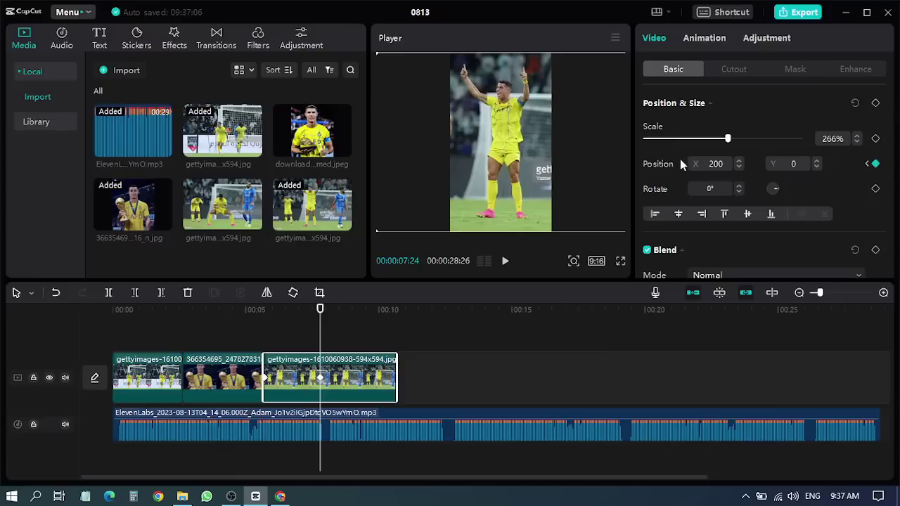
click(723, 163)
text(300)
key(Return)
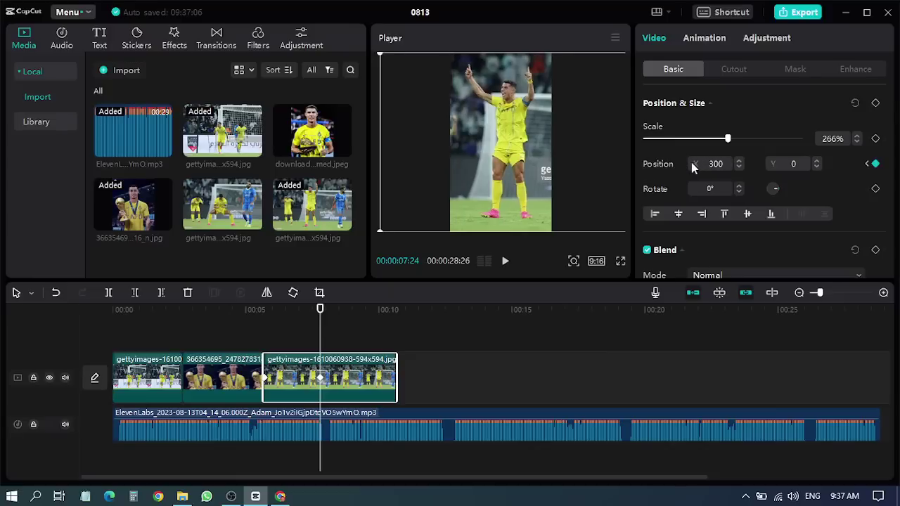
click(726, 164)
text(400)
key(Return)
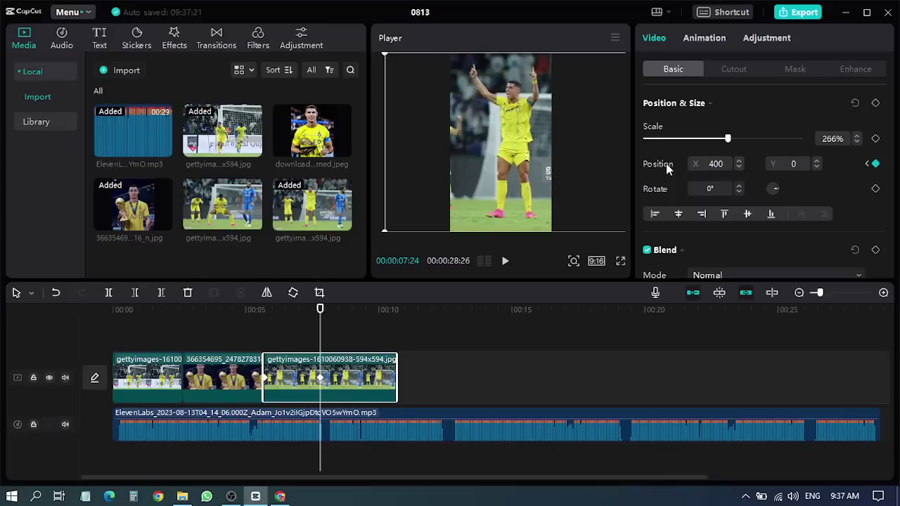
Play the raised-arms photo's pan and trim the end of its clip to 00:00:07:28
click(247, 312)
key(space)
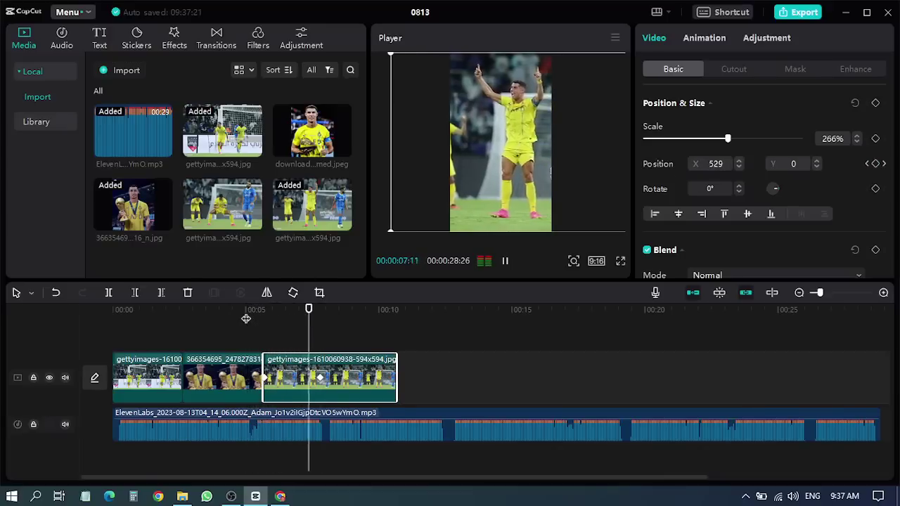
key(space)
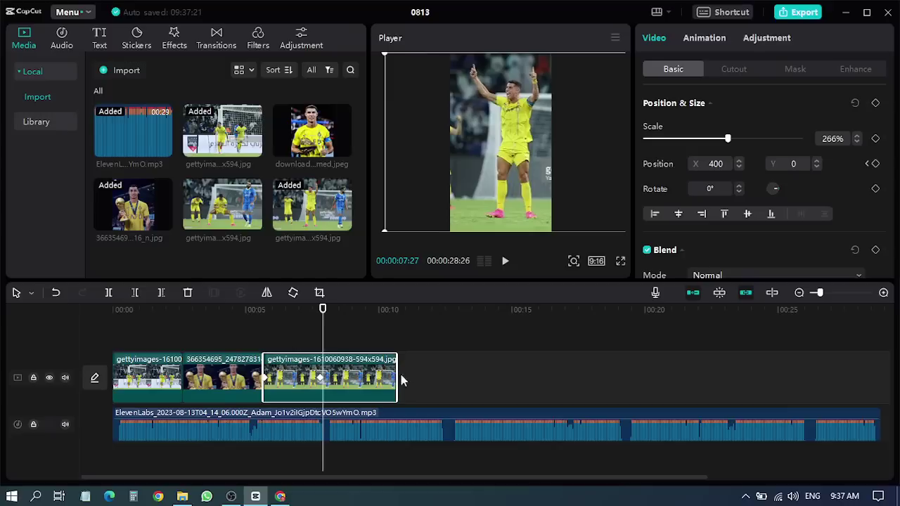
drag(395, 380, 322, 380)
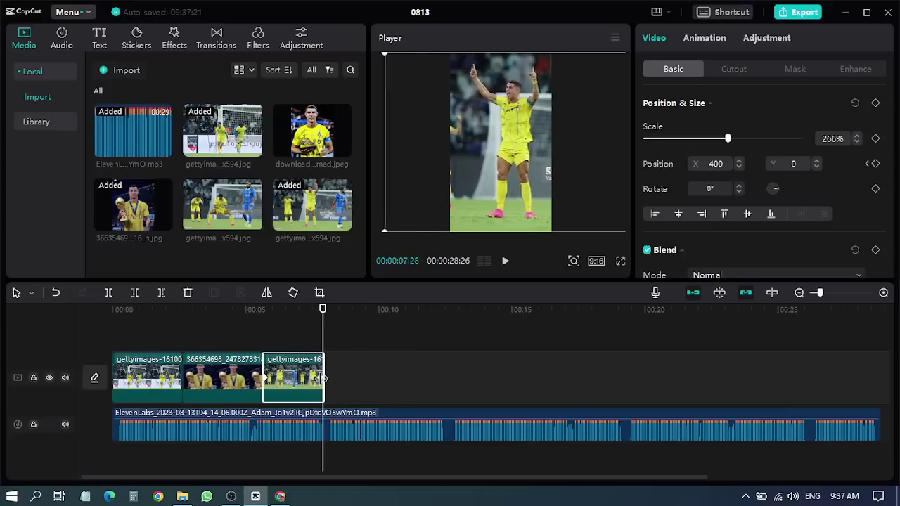
Listen to the narration that follows the third photo to decide which image it needs
drag(297, 314, 282, 337)
key(space)
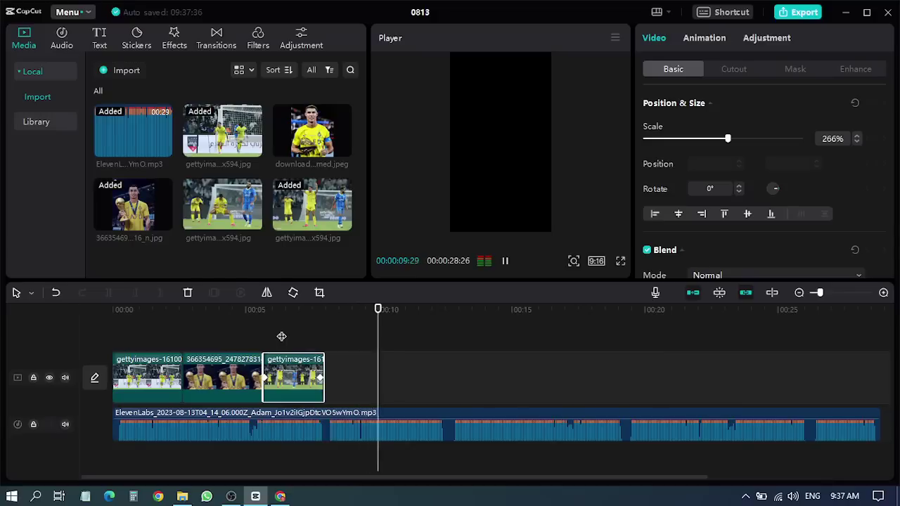
click(345, 312)
mouse_move(344, 313)
mouse_down()
mouse_move(321, 313)
mouse_move(342, 311)
mouse_up()
key(space)
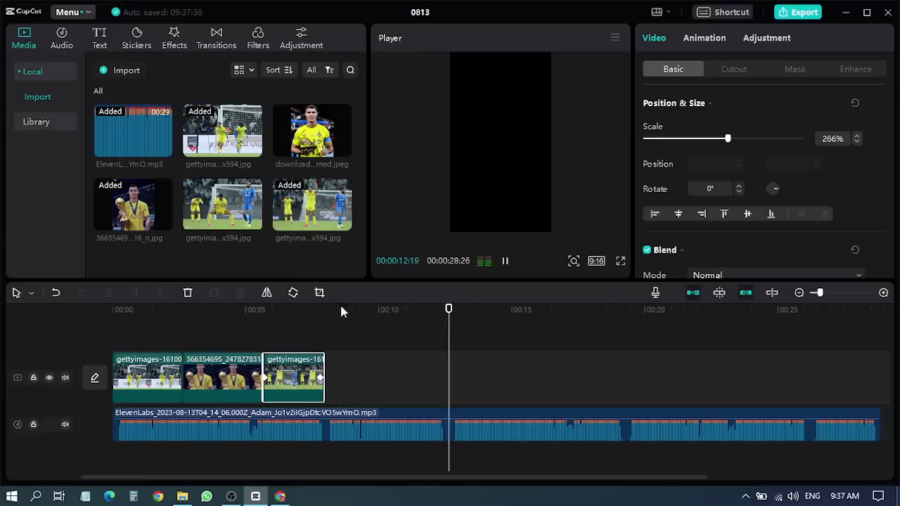
click(341, 310)
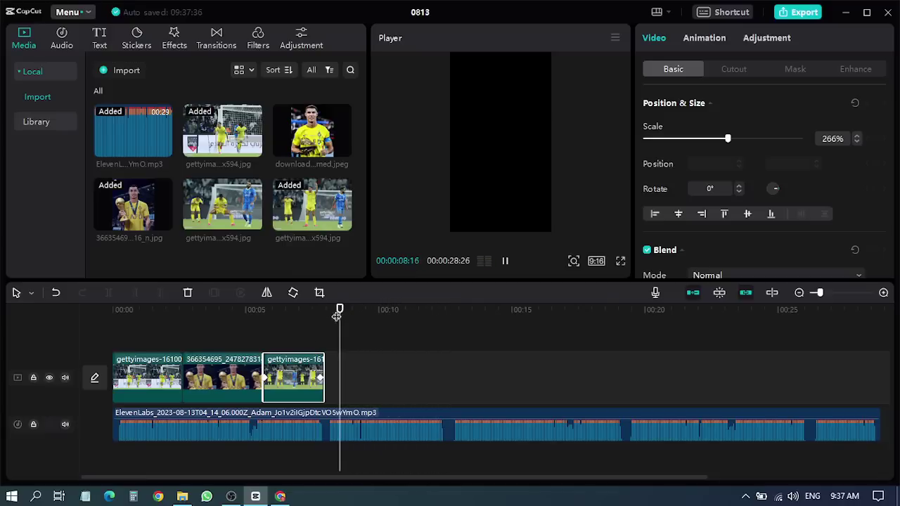
Switch to Chrome and examine the hands-on-hips photo among the Getty Images Cristiano Ronaldo results, then close its detail window
click(283, 498)
scroll(236, 362, down, 2)
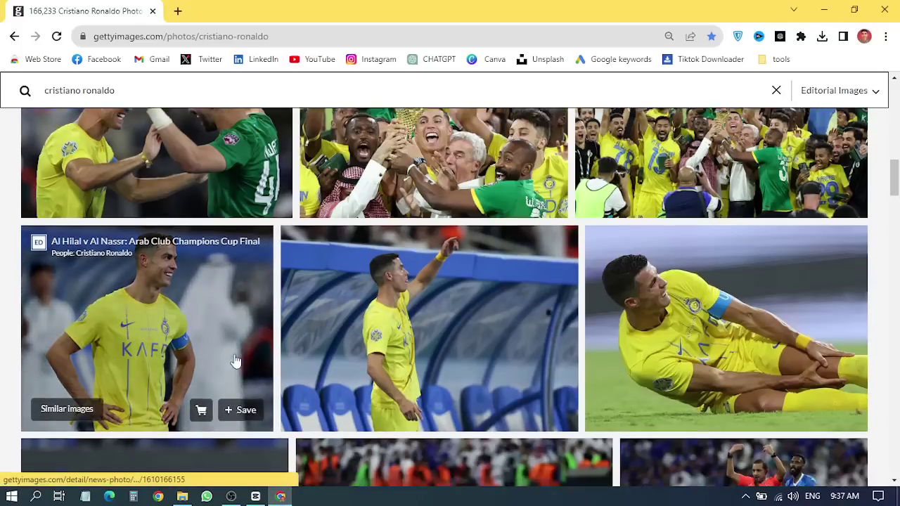
scroll(237, 362, down, 2)
scroll(88, 345, up, 3)
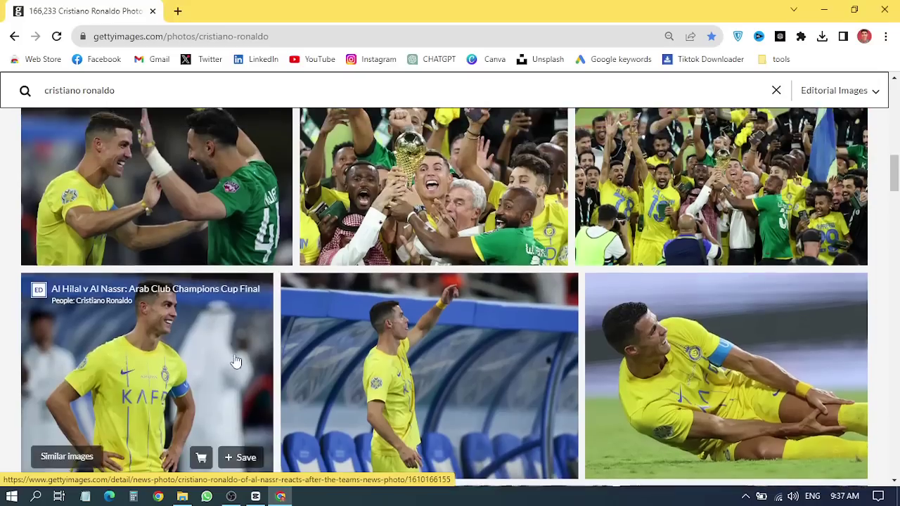
click(85, 341)
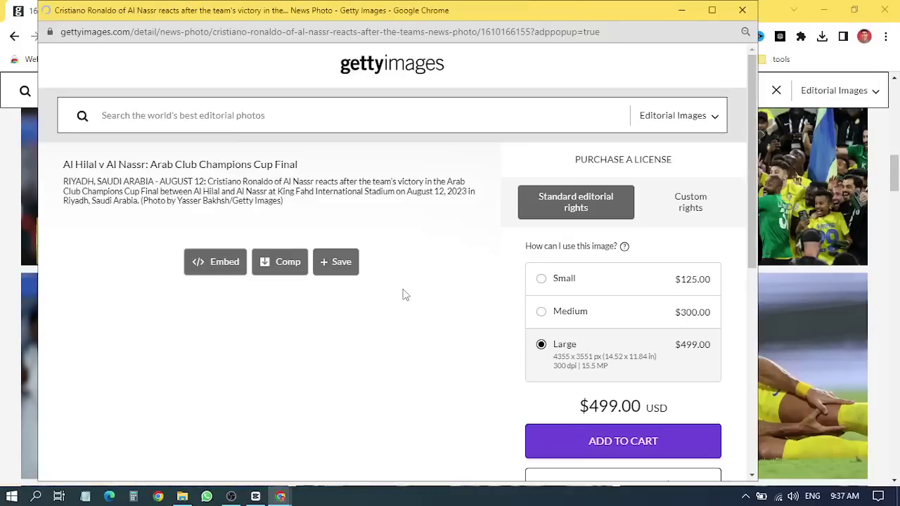
scroll(402, 294, down, 3)
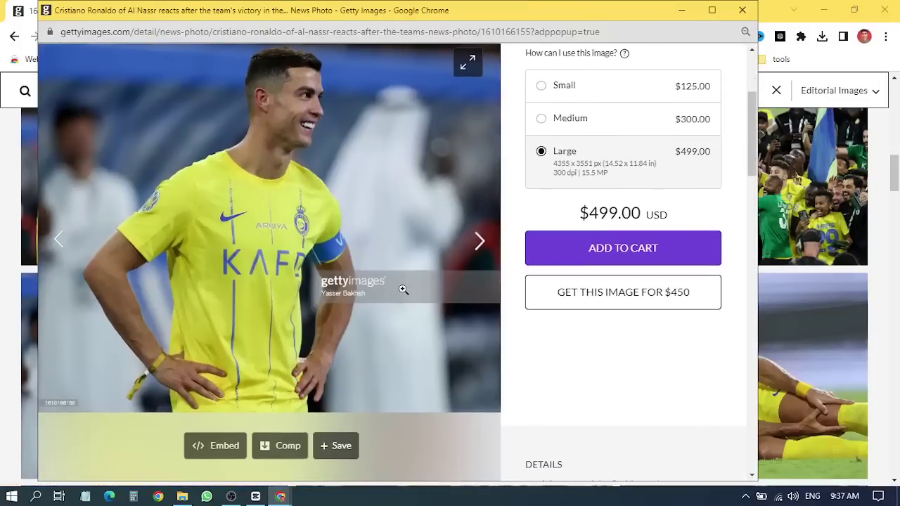
scroll(401, 287, up, 1)
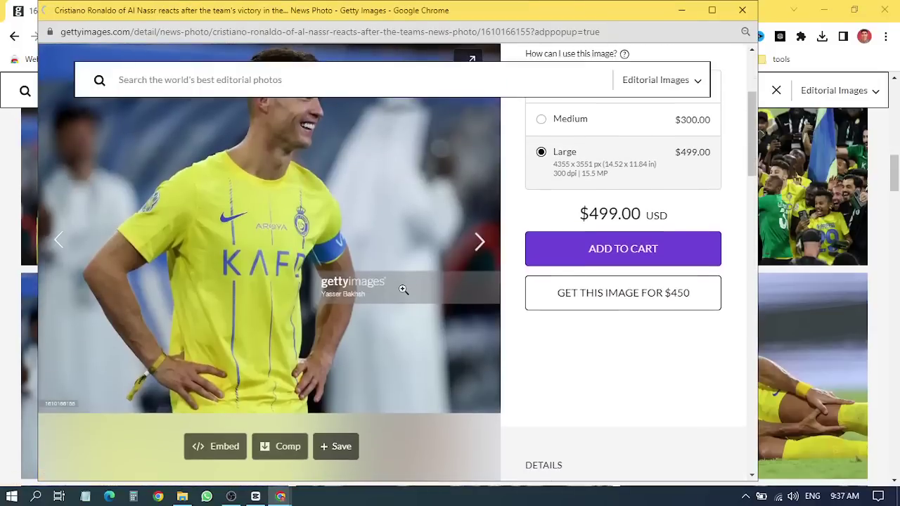
click(744, 10)
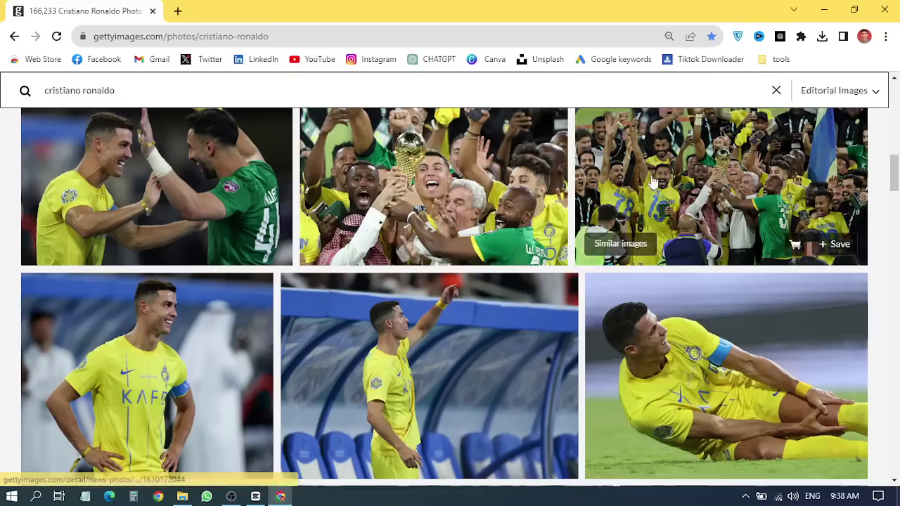
Find the Getty Images photo of Cristiano Ronaldo celebrating with outstretched arms and download its comp version
scroll(651, 181, down, 5)
scroll(651, 180, down, 7)
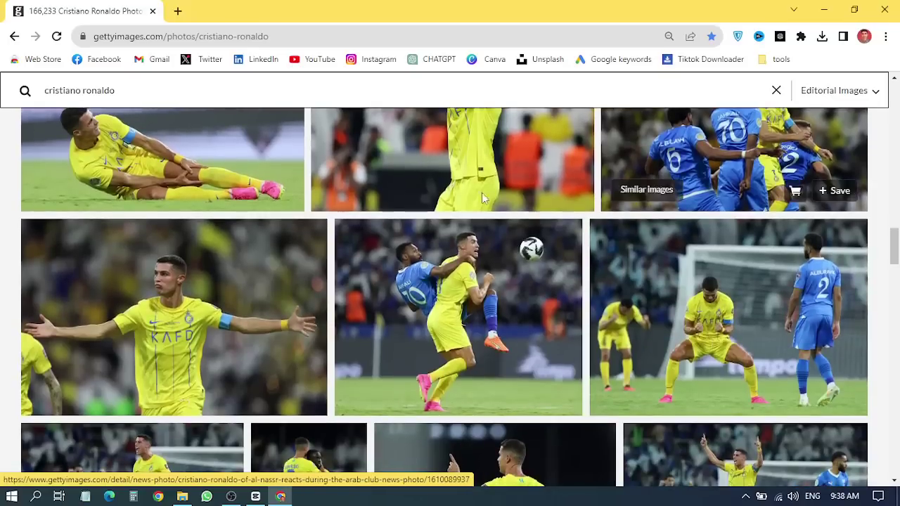
click(198, 321)
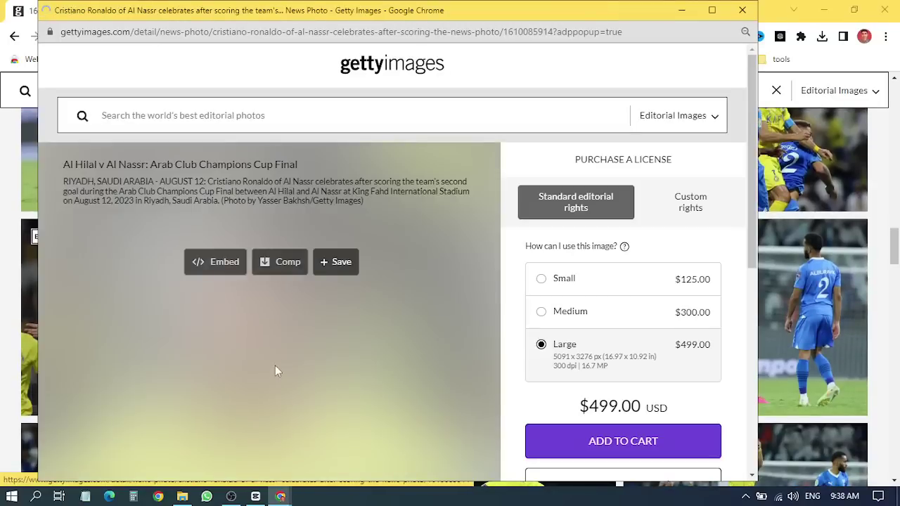
scroll(391, 305, down, 3)
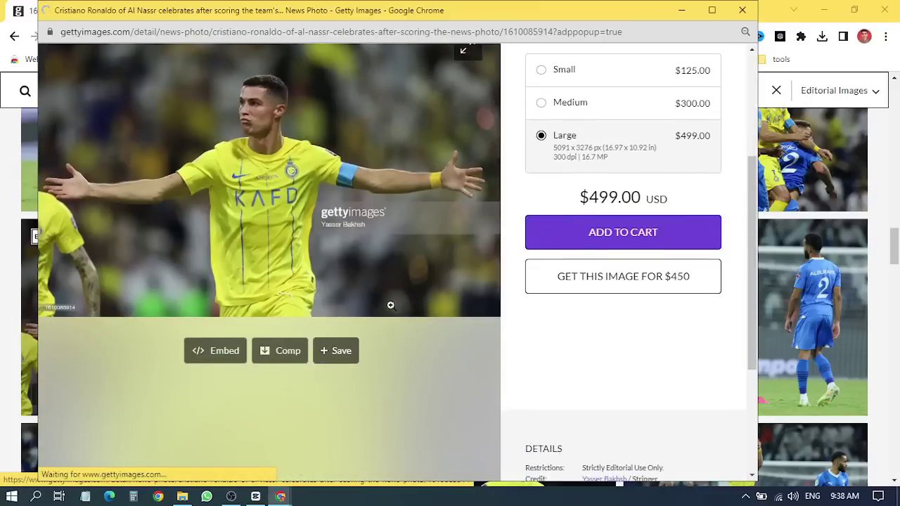
click(276, 352)
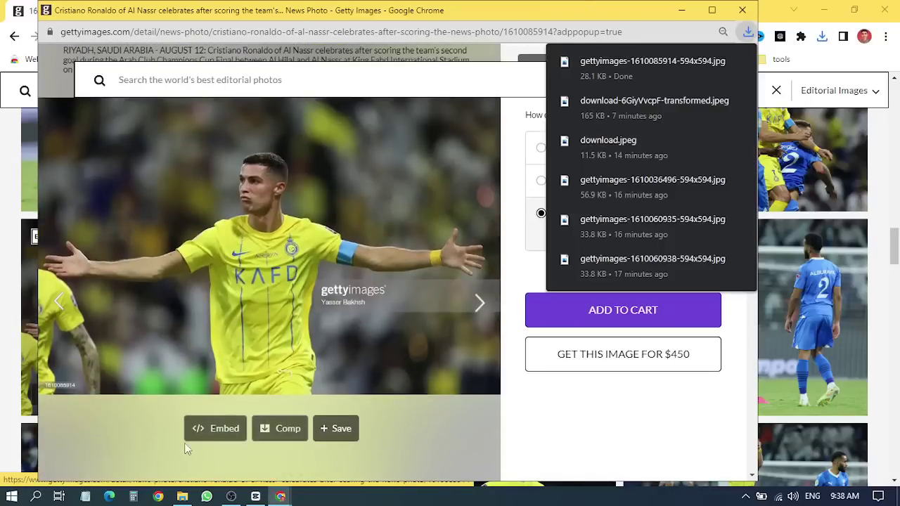
click(255, 497)
click(134, 73)
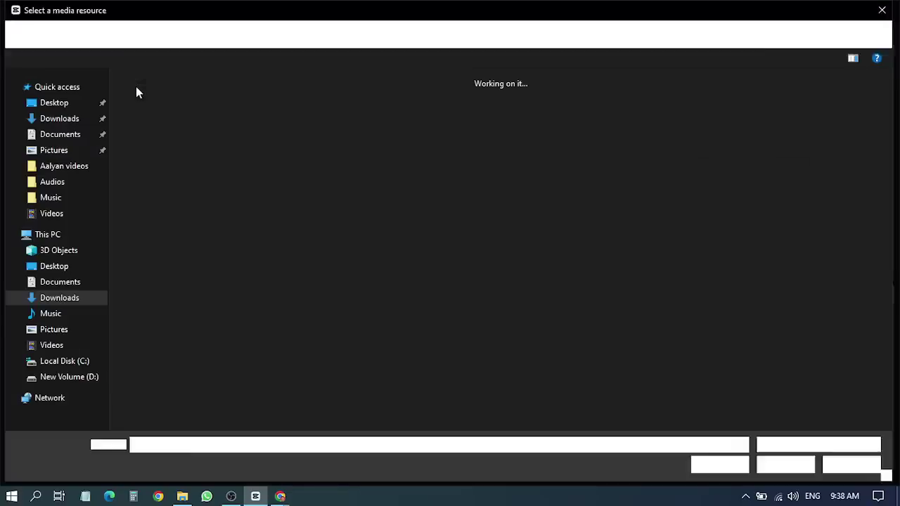
double_click(180, 201)
drag(165, 249, 357, 371)
Play across the cut to the outstretched-arms photo, scale it to 250% and shift it to X 561
click(317, 318)
key(space)
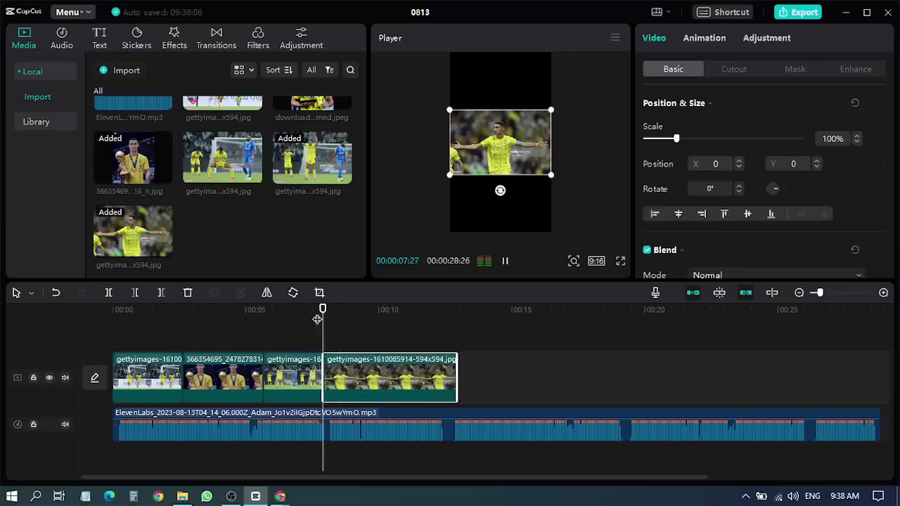
key(space)
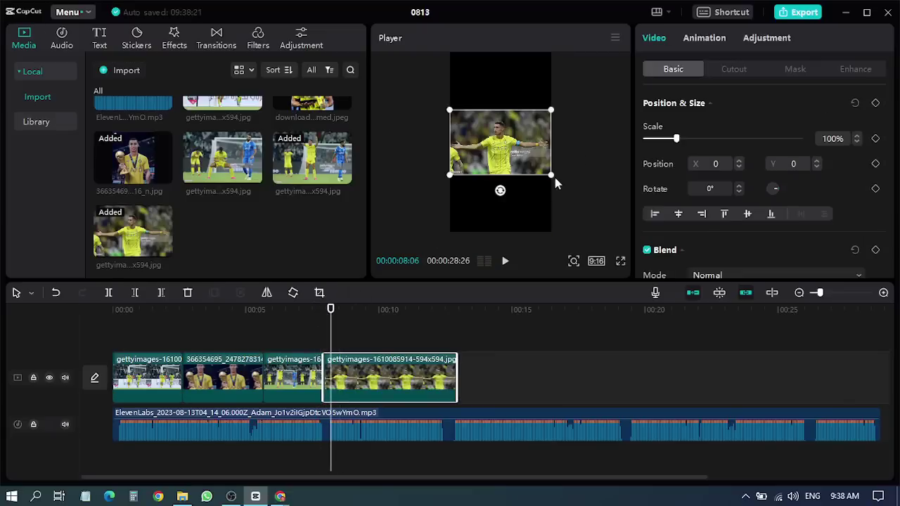
drag(550, 174, 623, 223)
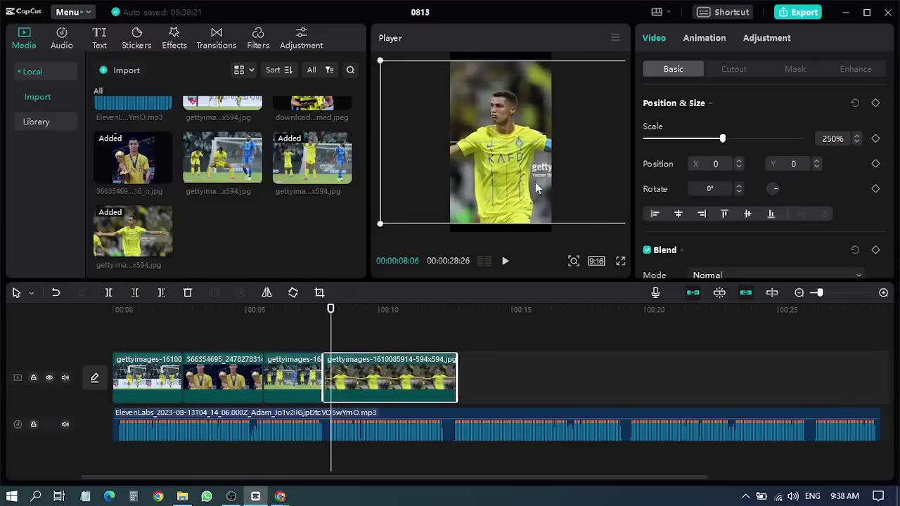
drag(536, 188, 555, 187)
Keyframe the outstretched-arms photo's scale from 250% at its start to 284% at 00:00:10:16 and trim the clip to end there
drag(330, 309, 315, 313)
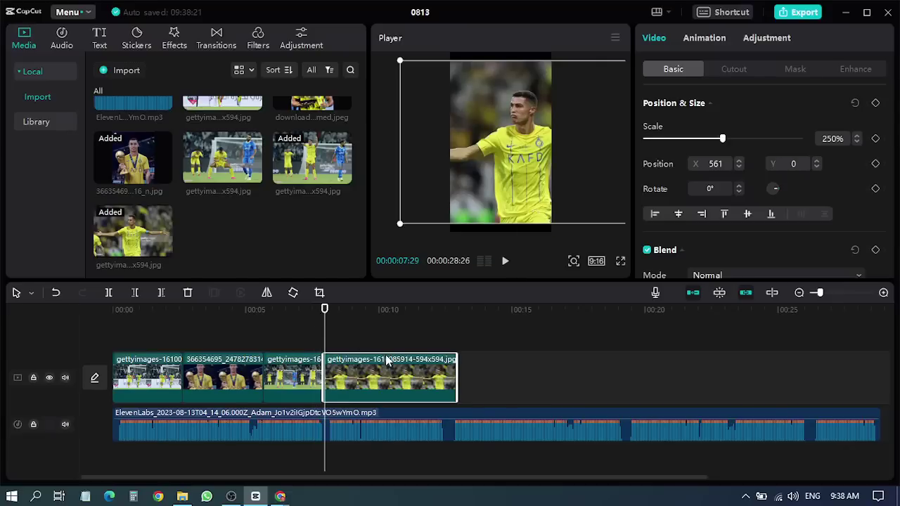
key(space)
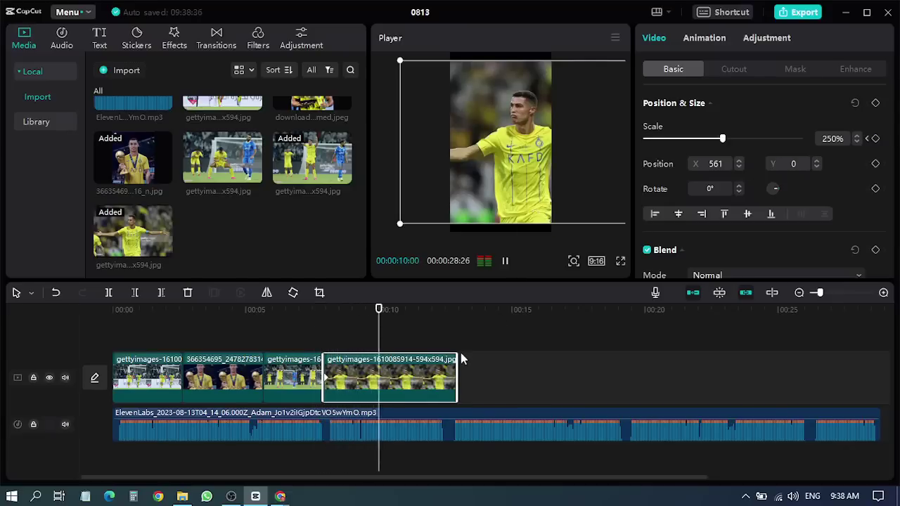
key(space)
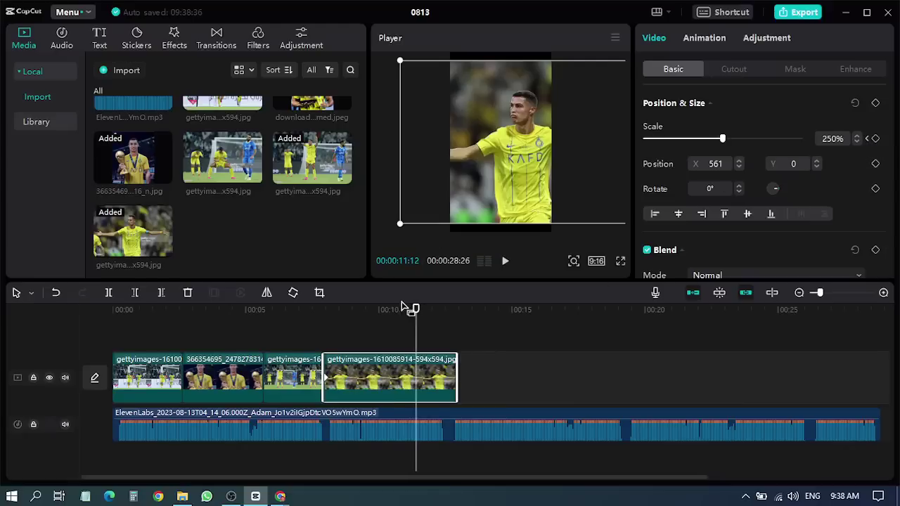
drag(411, 309, 393, 309)
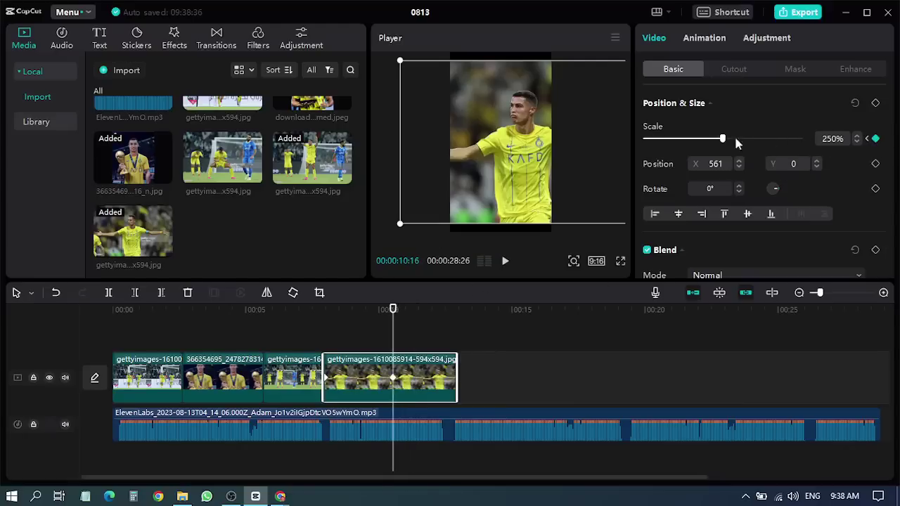
drag(723, 139, 732, 139)
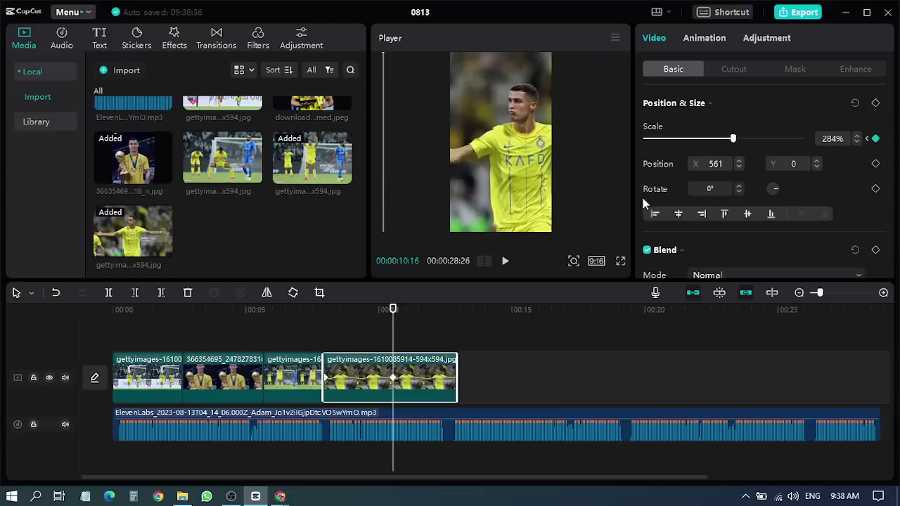
drag(456, 361, 405, 370)
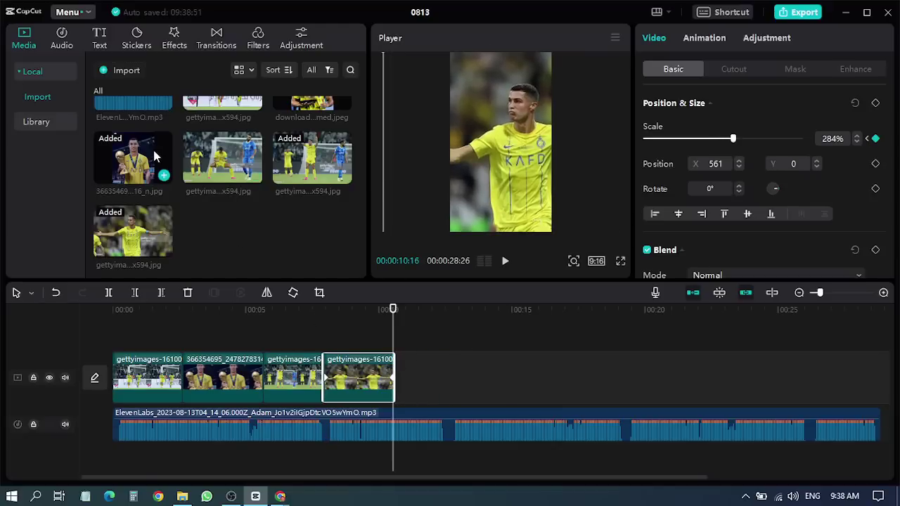
Append download-6GiyVvcpF-transformed.jpeg after the outstretched-arms clip and enlarge it to 128%
drag(289, 105, 390, 352)
key(space)
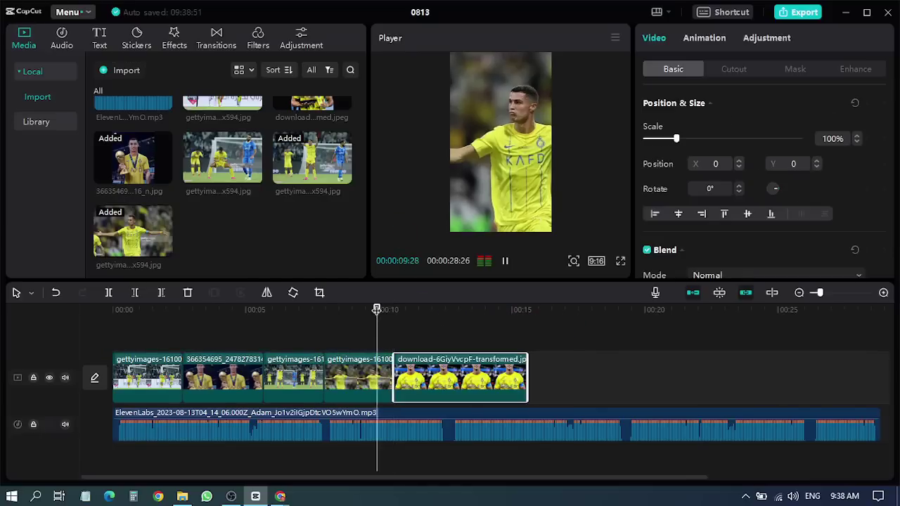
key(space)
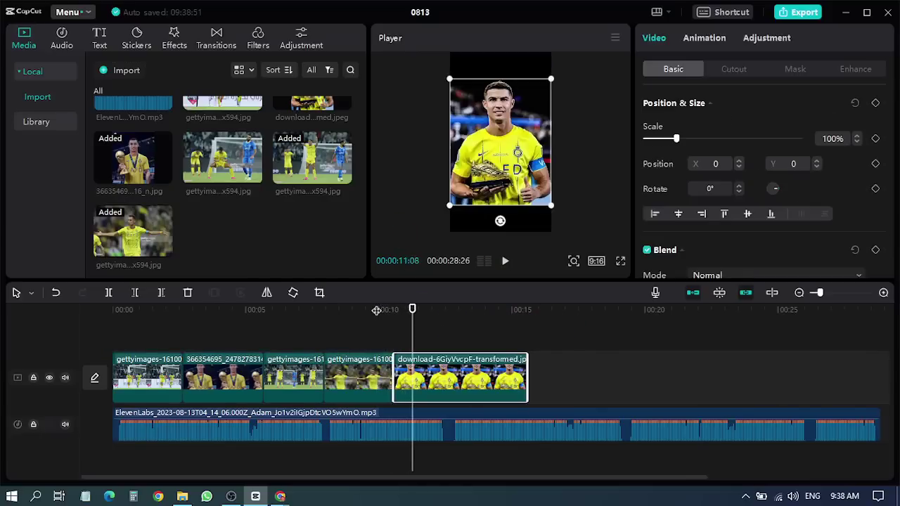
drag(552, 207, 569, 206)
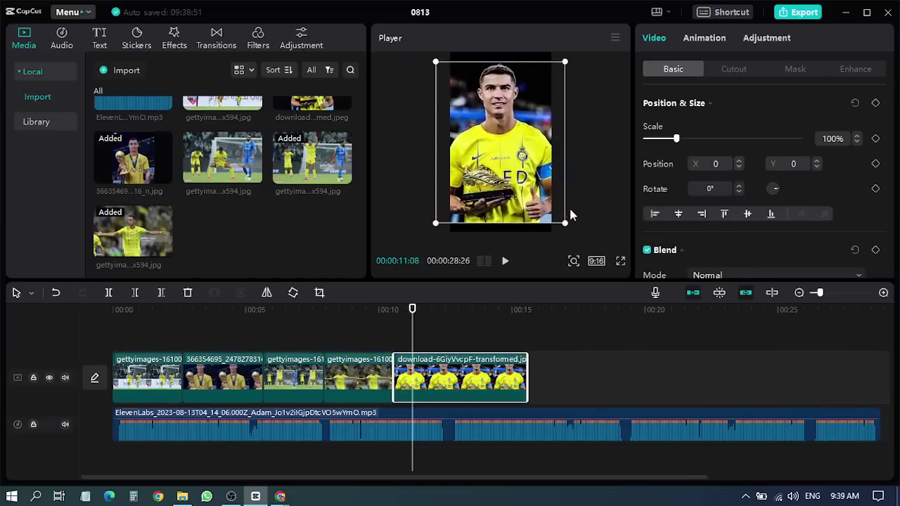
Play the voice-over across the golden-boot photo and trim its clip to end at about 00:00:13:03
click(392, 319)
key(space)
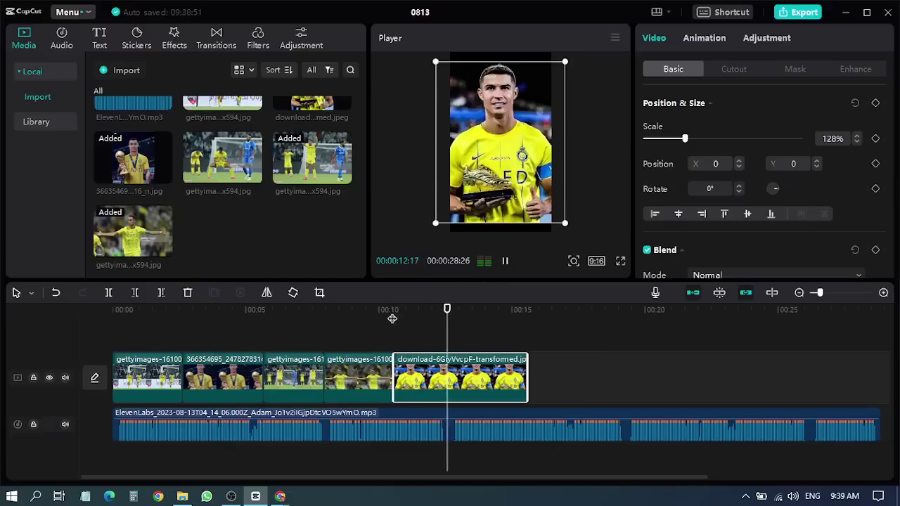
key(space)
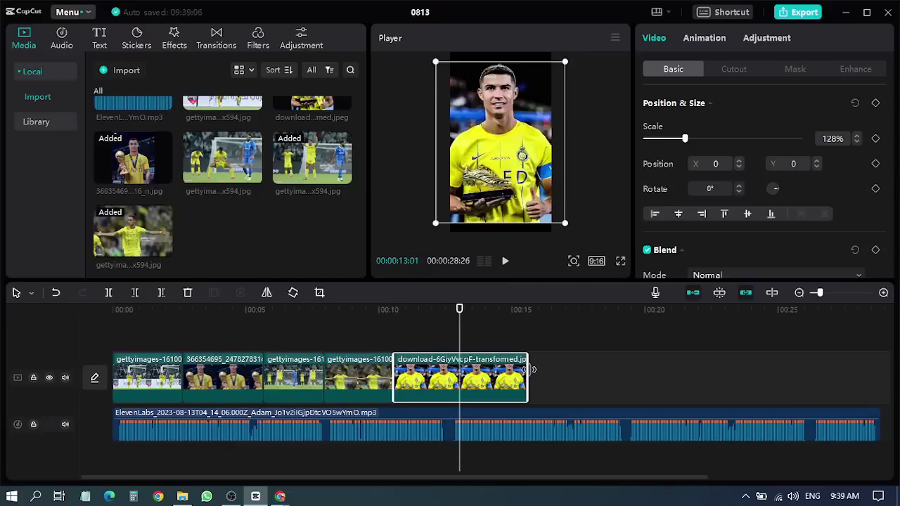
drag(526, 369, 464, 370)
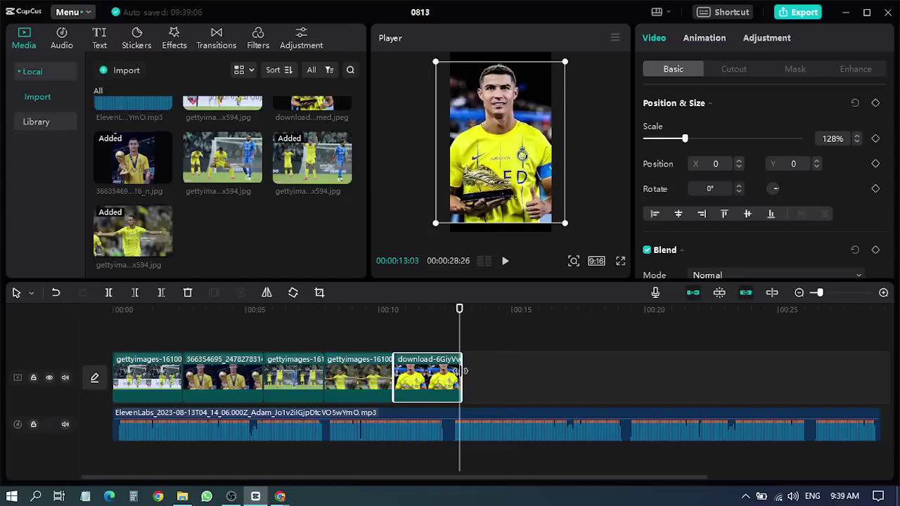
key(space)
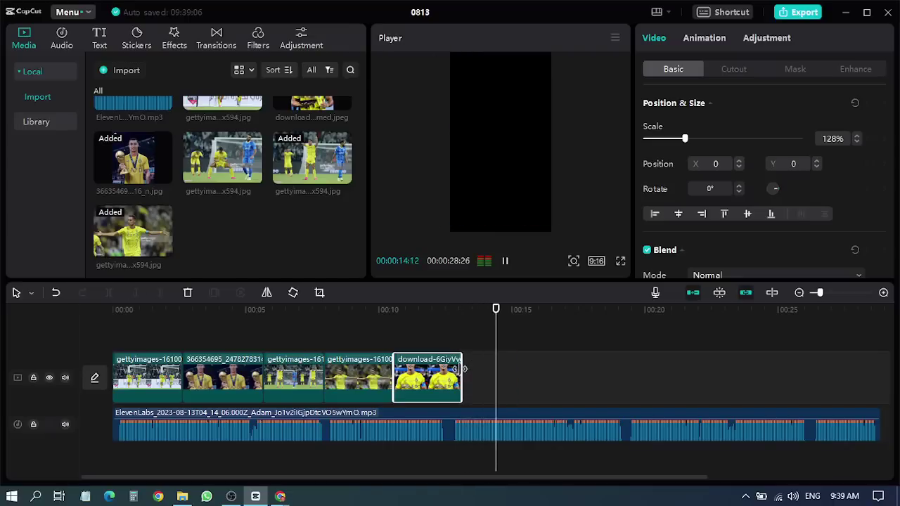
key(space)
key(space)
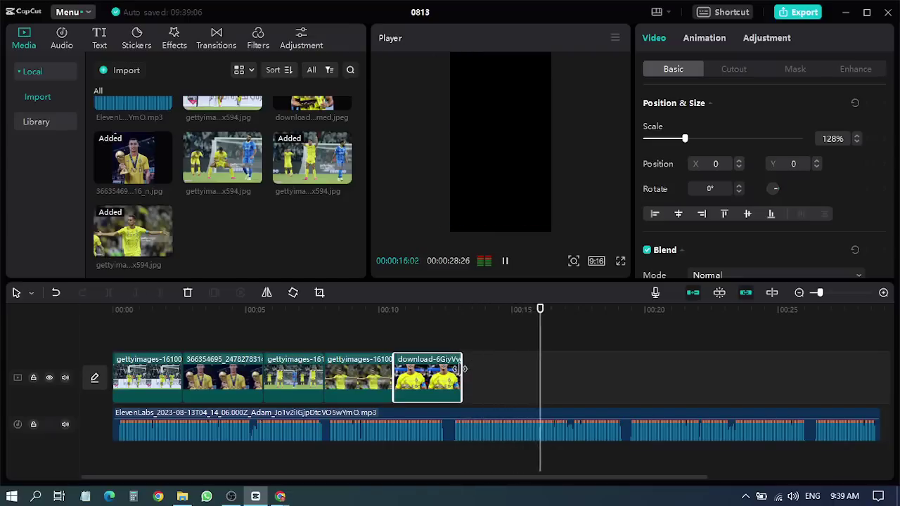
key(space)
click(478, 315)
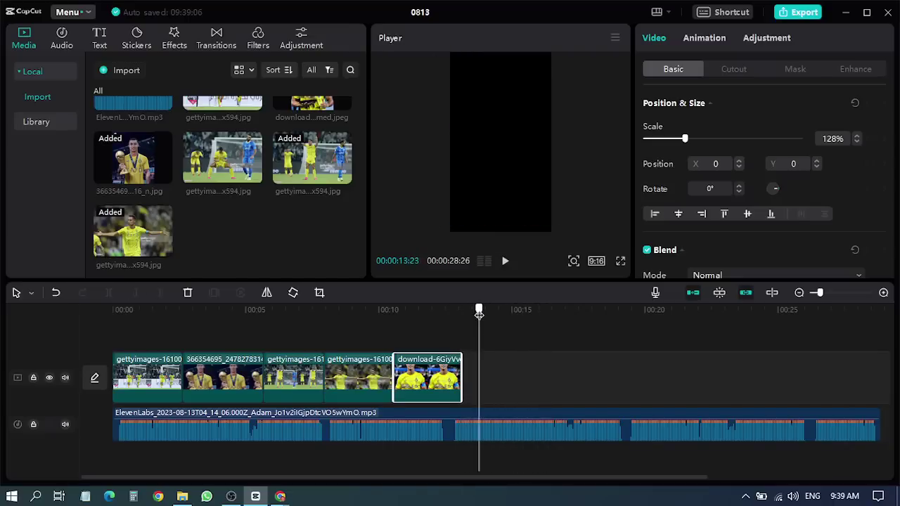
scroll(230, 224, up, 2)
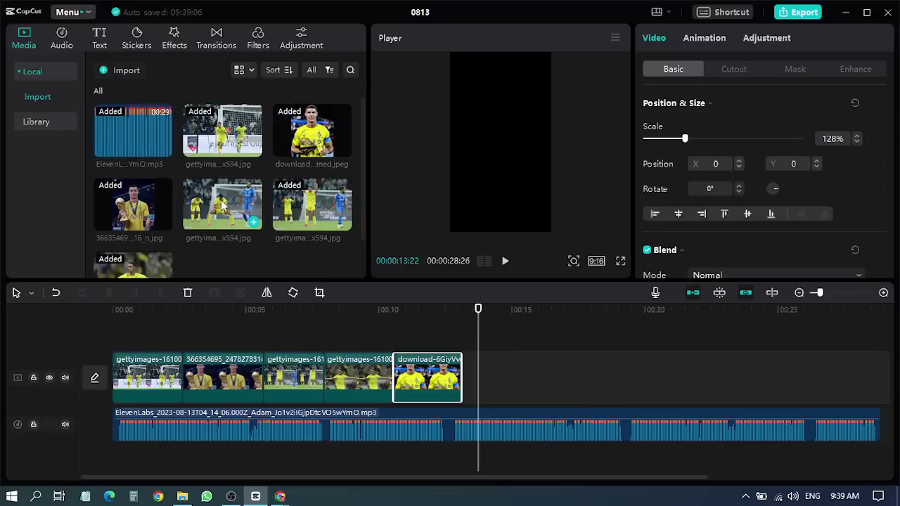
drag(218, 211, 478, 358)
Preview the cut to the crouching celebration photo, scale the photo to 246% and shift it to X 505
click(442, 310)
key(space)
key(space)
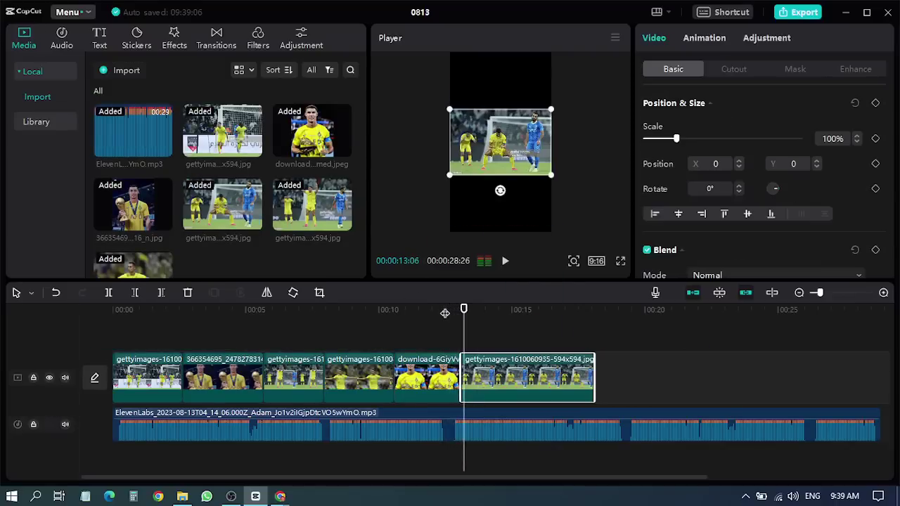
drag(550, 178, 594, 220)
drag(516, 176, 542, 175)
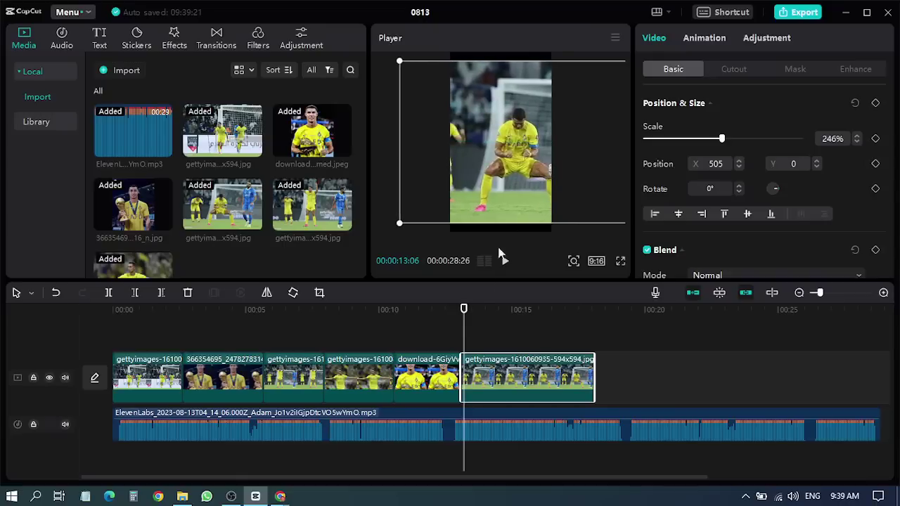
Keyframe the crouching photo's scale from 246% at its start to 282% at 00:00:15:00 and trim the clip to end there
drag(462, 310, 458, 311)
key(space)
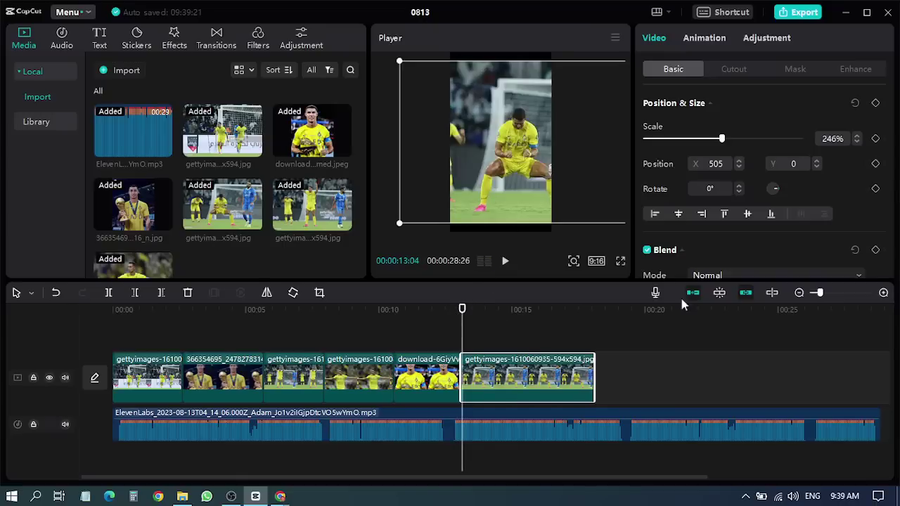
key(space)
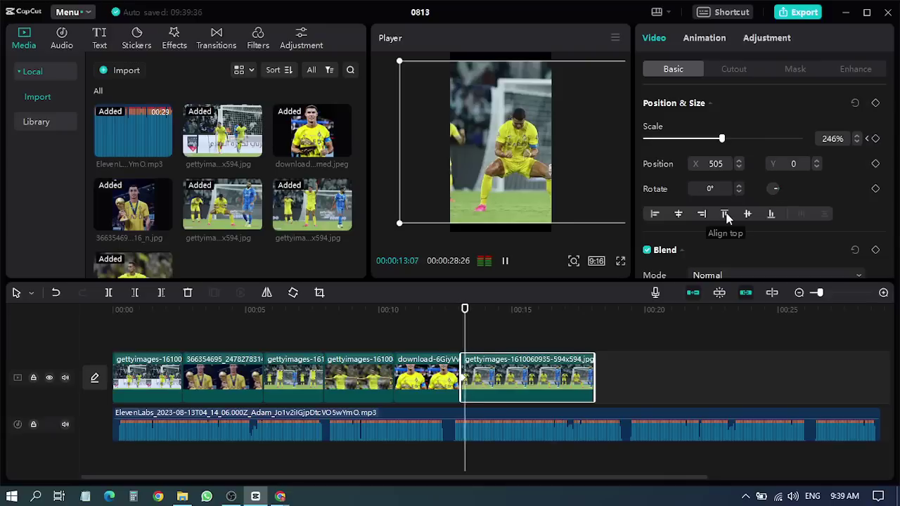
key(space)
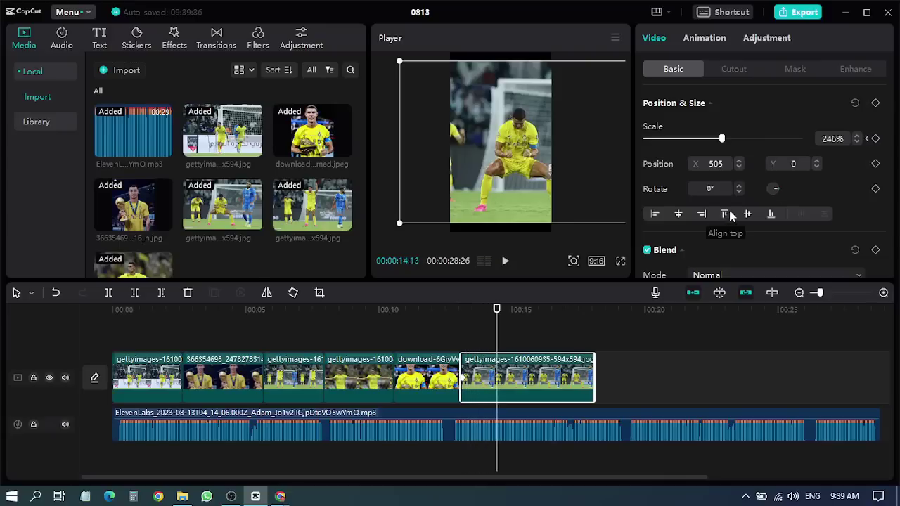
key(space)
key(space)
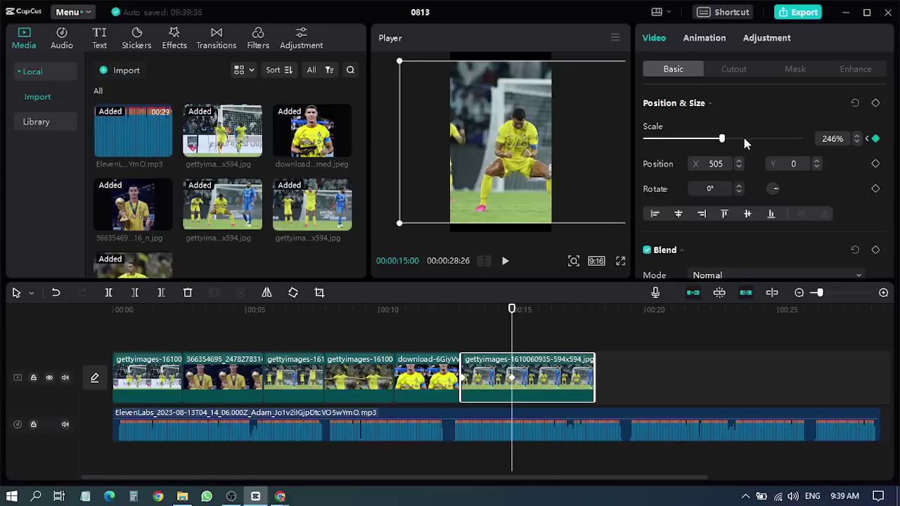
drag(724, 142, 735, 143)
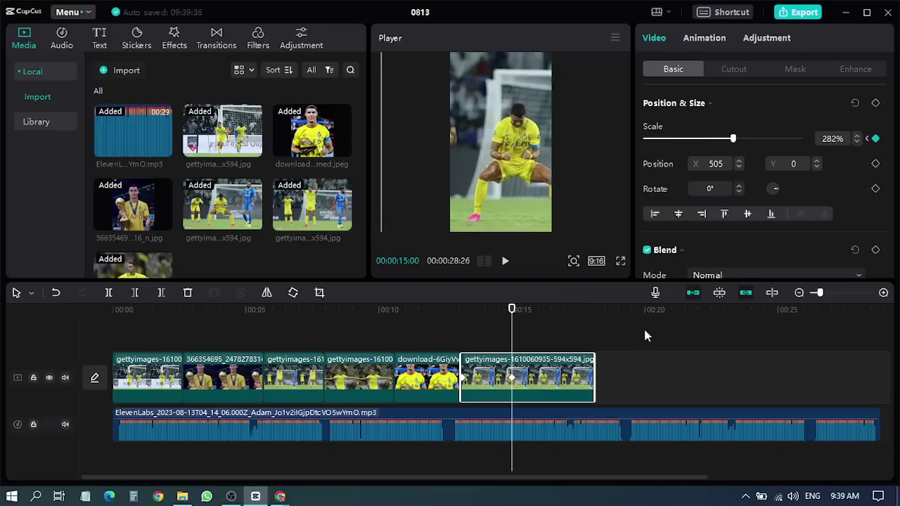
drag(599, 382, 517, 382)
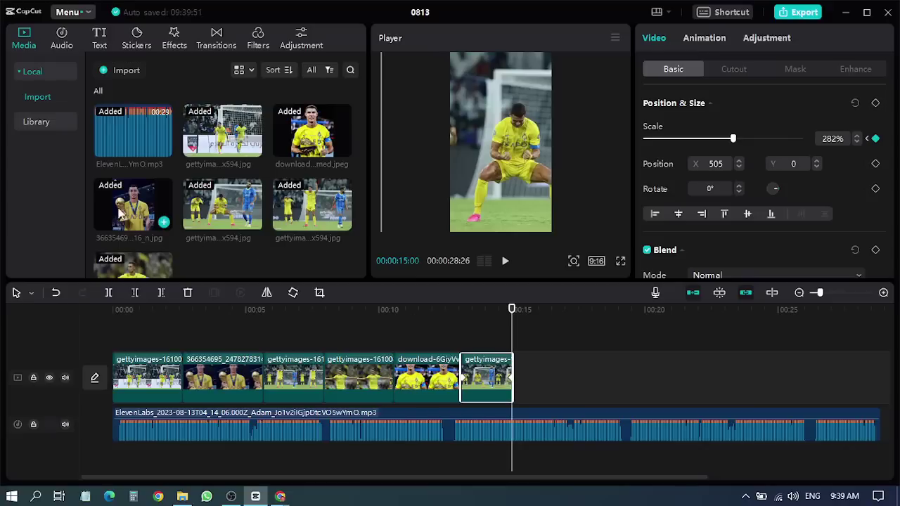
Append the trophy photo again after the crouching celebration clip and delete it from the timeline
drag(120, 210, 520, 379)
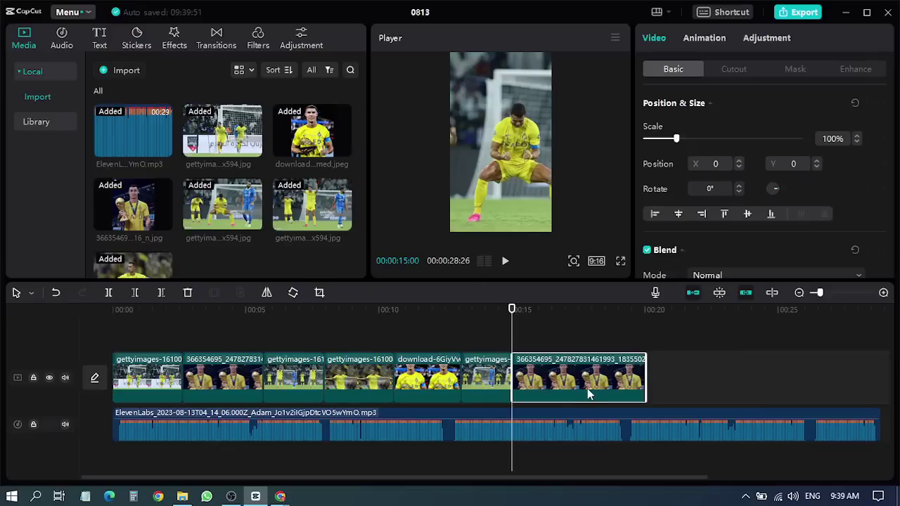
key(Delete)
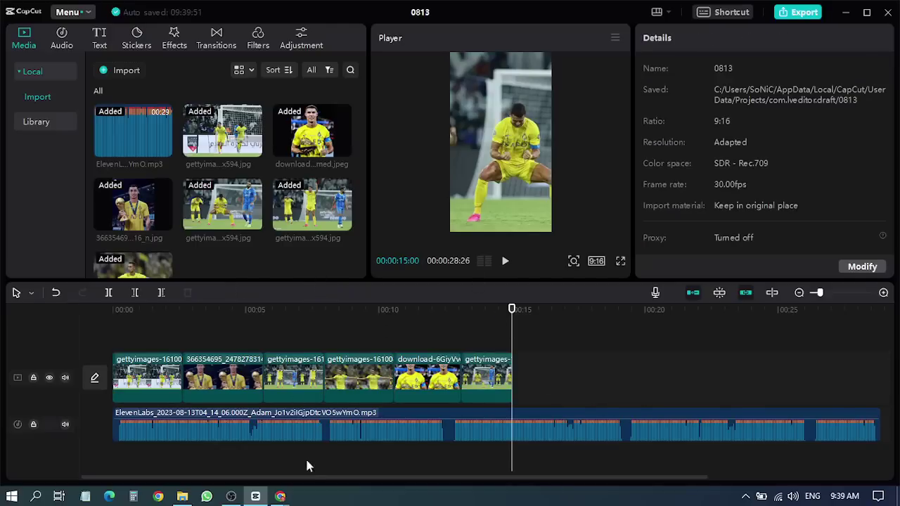
Switch to Chrome, close the old photo detail window, and examine the team trophy-lift photo in the Getty Images results, closing its detail window
mouse_move(280, 498)
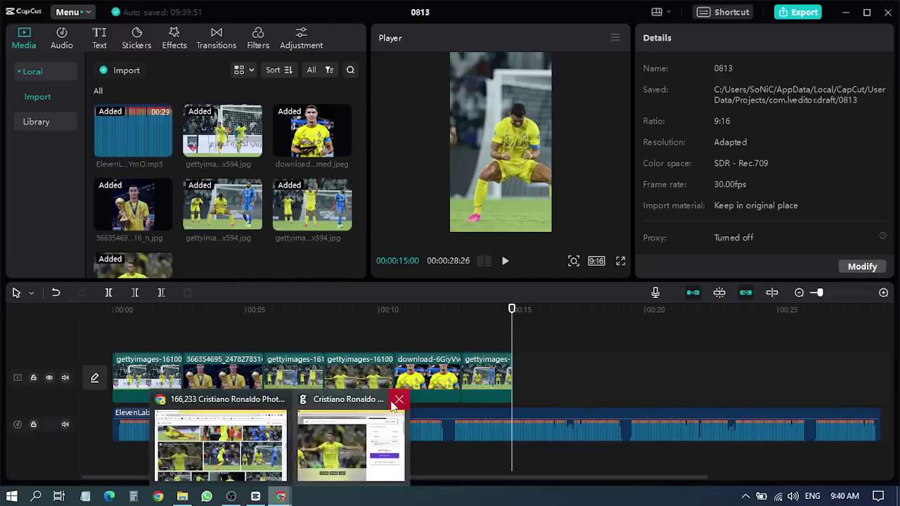
click(399, 400)
click(284, 443)
scroll(367, 289, down, 5)
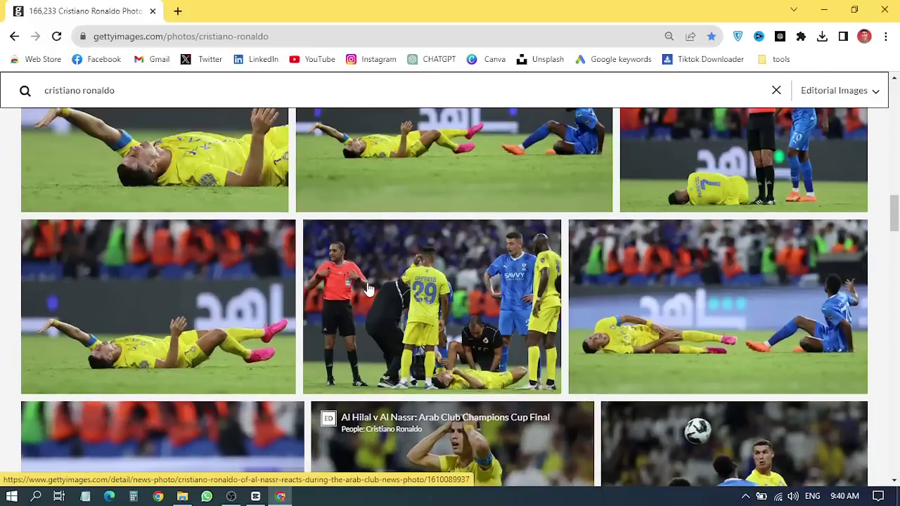
scroll(367, 284, down, 10)
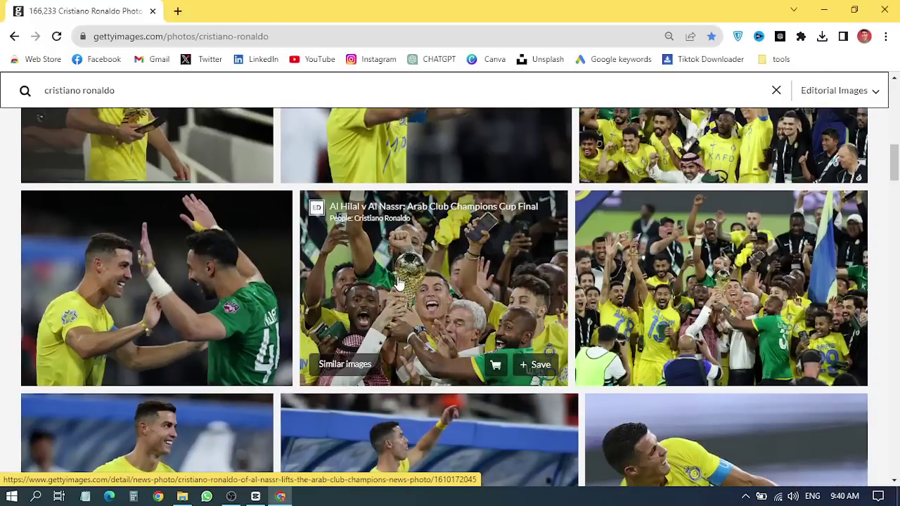
click(629, 281)
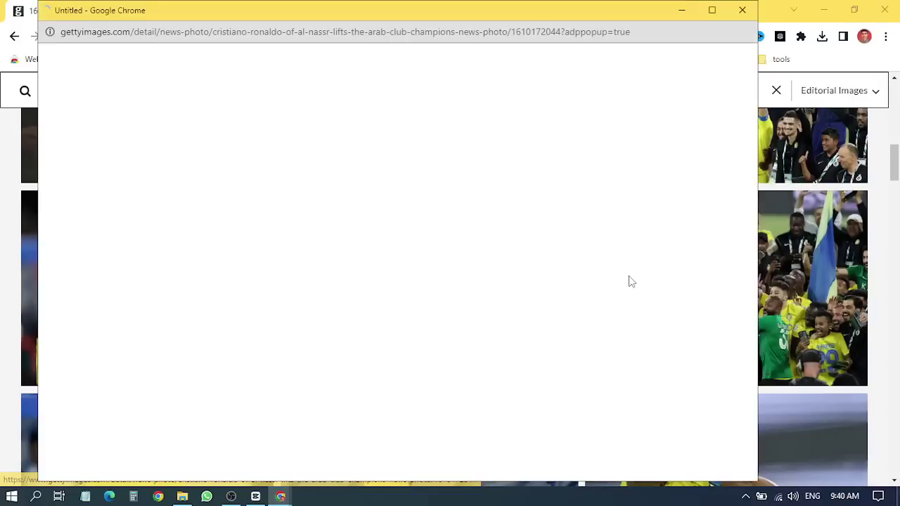
scroll(277, 241, down, 2)
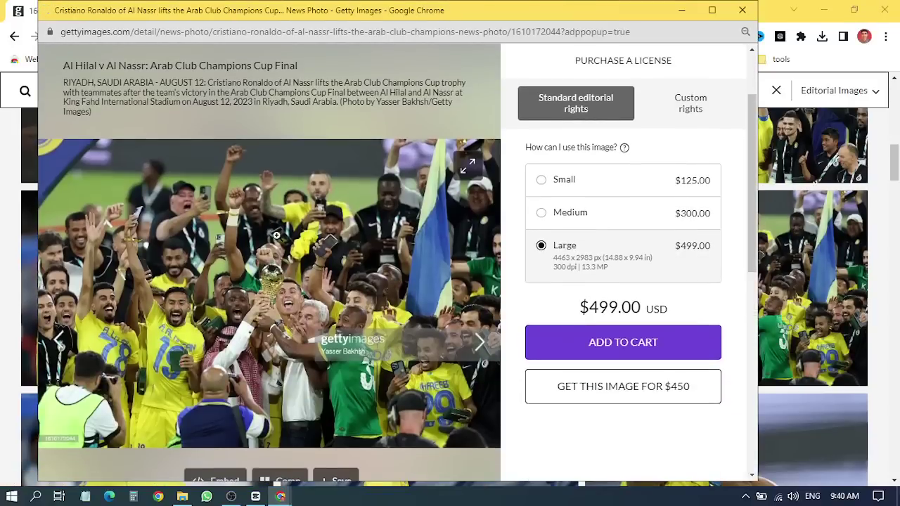
click(741, 10)
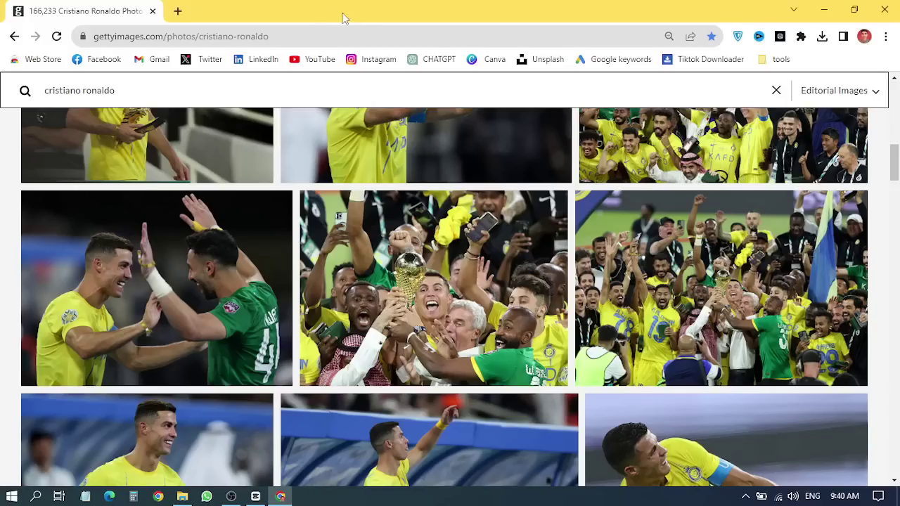
Search Google for "ronaldo al nassr" in a new browser tab
click(176, 11)
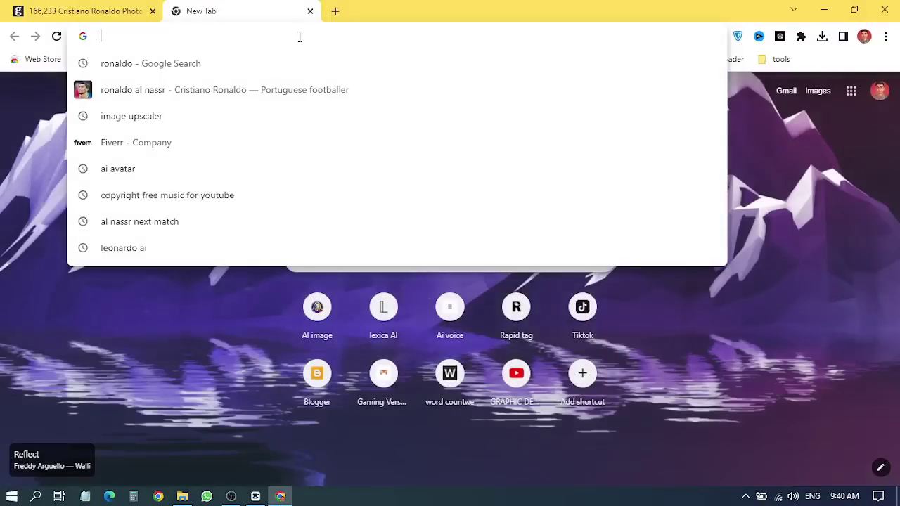
text(ronaldo )
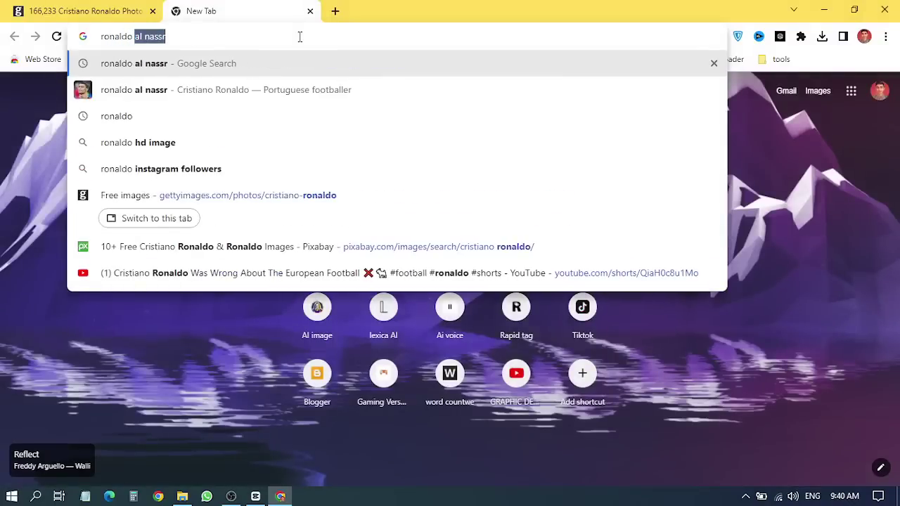
text(al nassr)
key(Return)
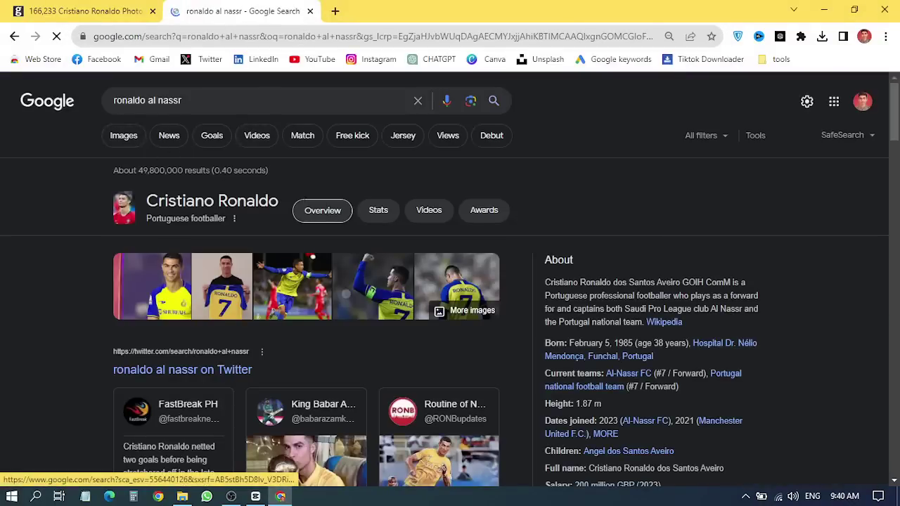
Show the image results for "ronaldo al nassr" and examine the photos for usable shots of Ronaldo in the Al Nassr kit
click(131, 140)
scroll(387, 225, down, 1)
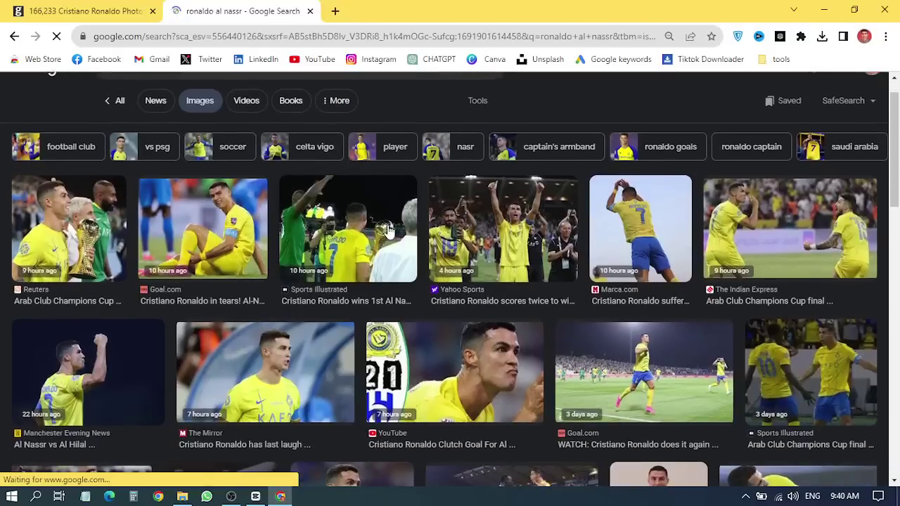
scroll(387, 228, down, 3)
scroll(388, 228, down, 7)
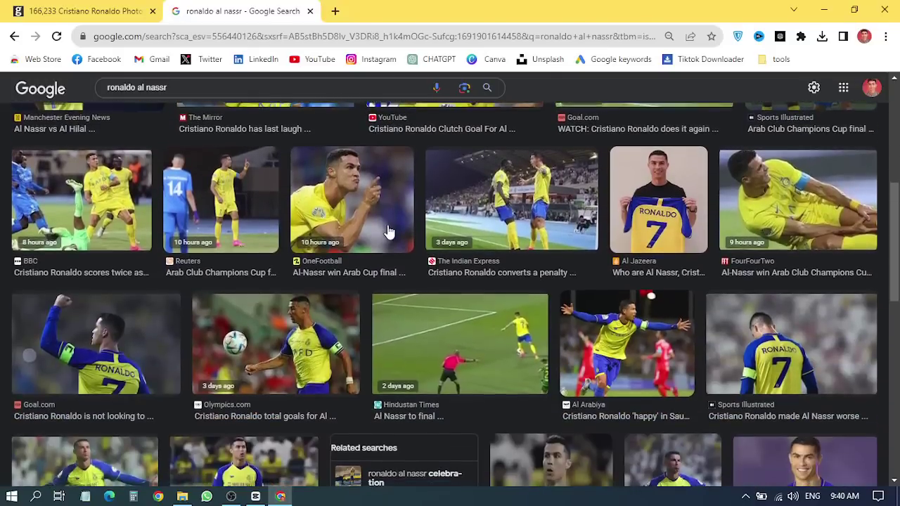
scroll(387, 232, down, 4)
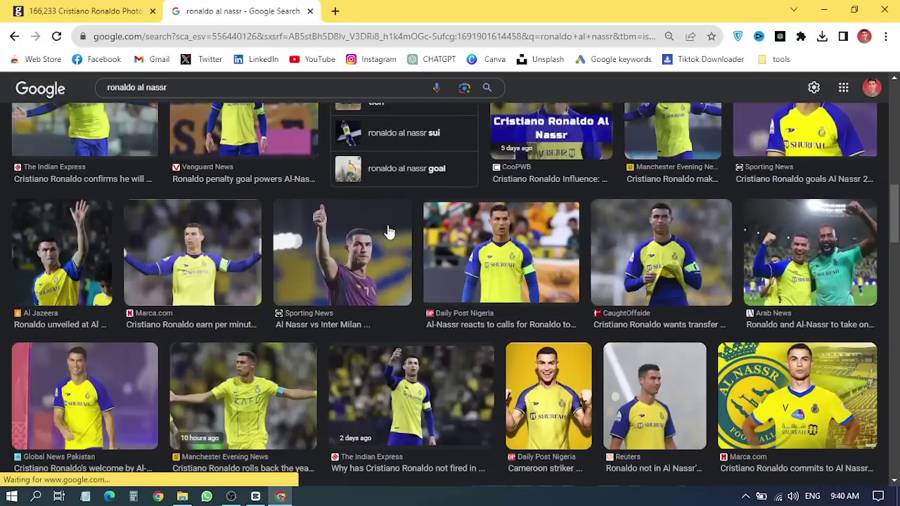
scroll(387, 232, down, 6)
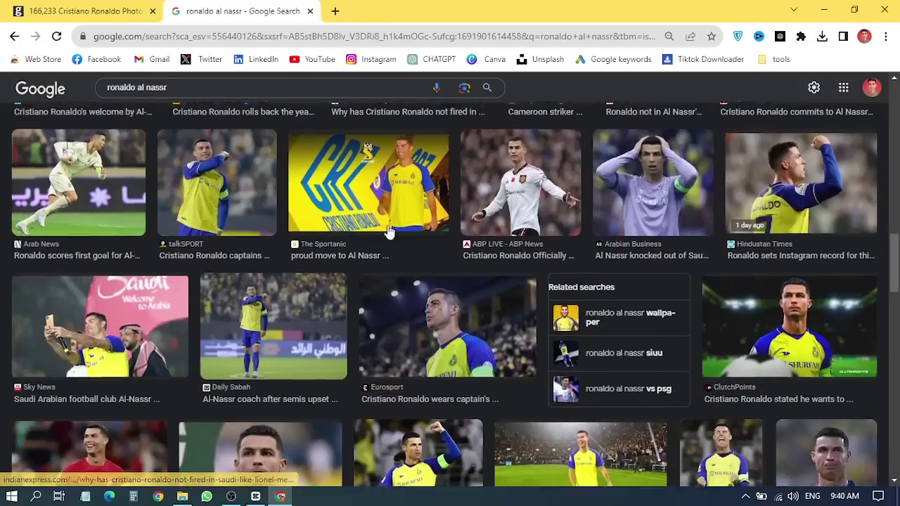
scroll(387, 232, down, 4)
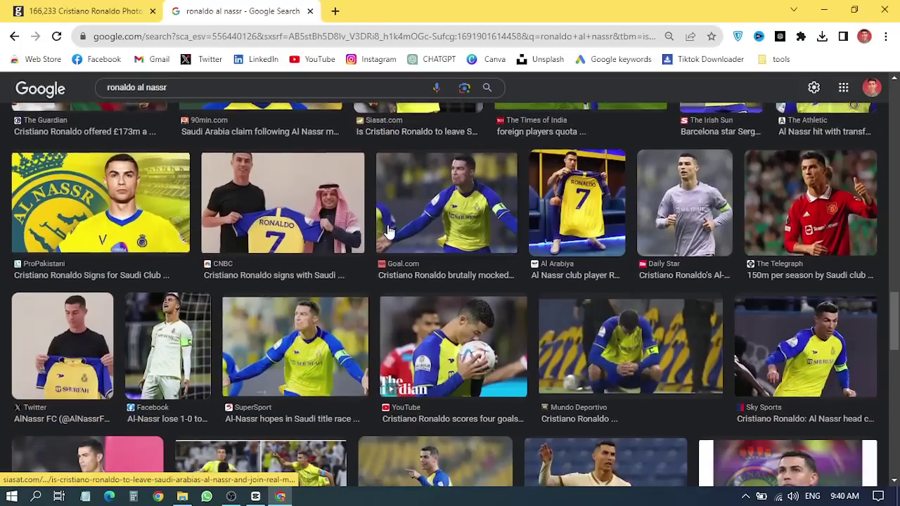
scroll(388, 232, down, 10)
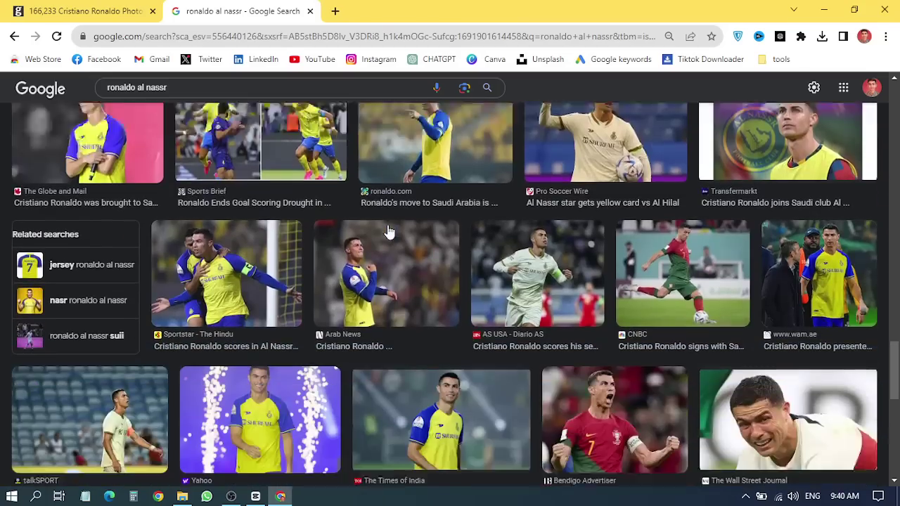
key(Home)
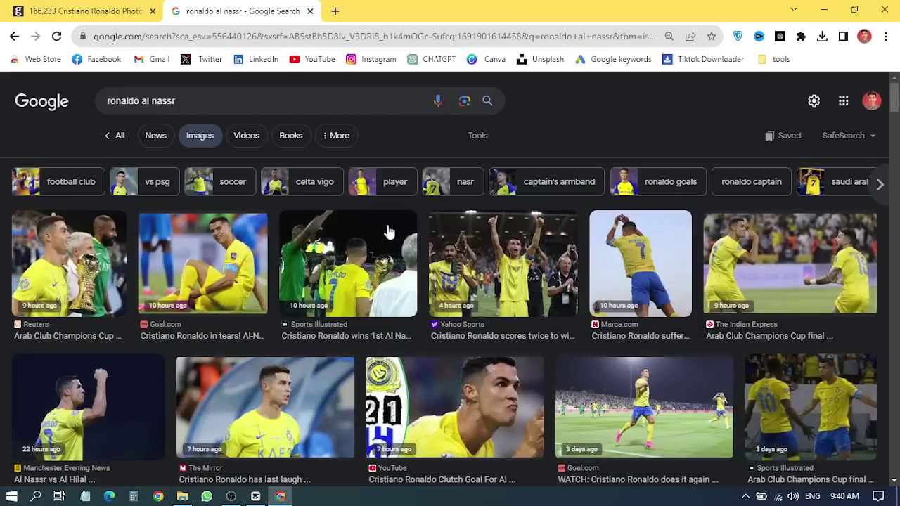
Open Facebook in a new browser tab and look through the Google image results again while it loads
click(336, 13)
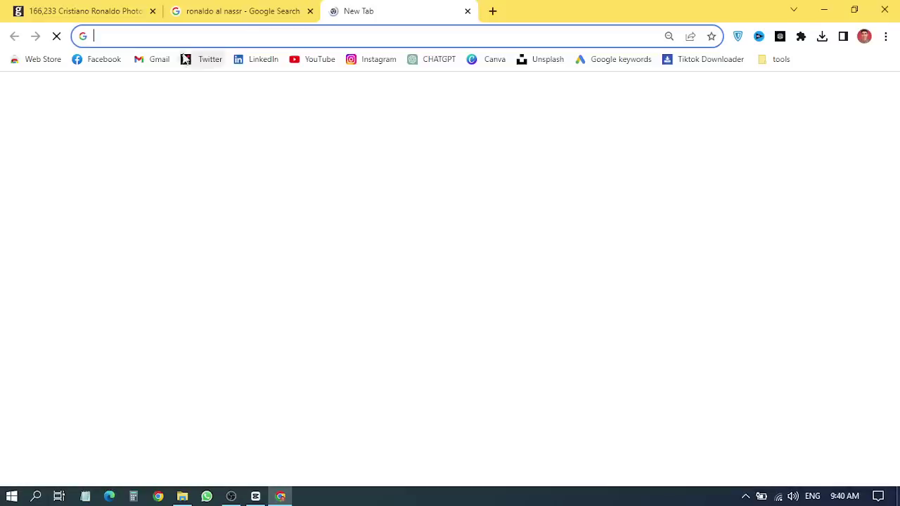
click(92, 59)
key(ctrl+shift+Tab)
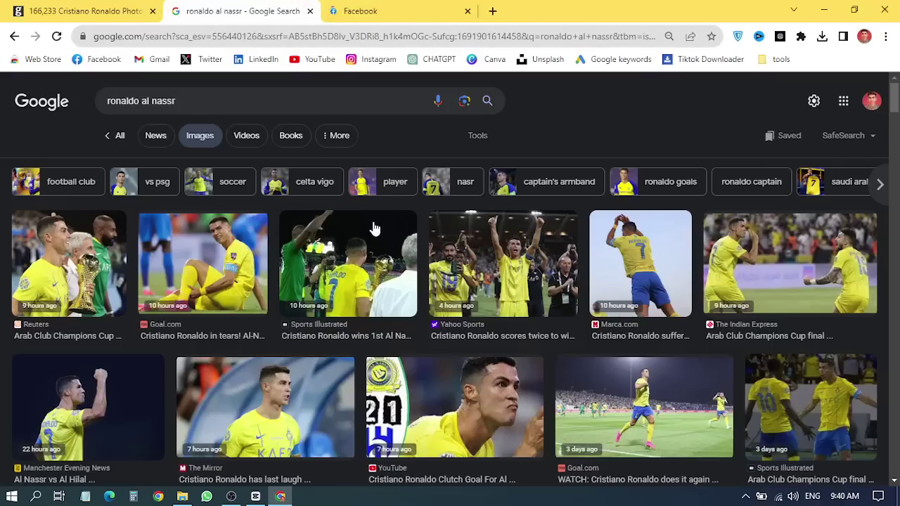
click(74, 184)
scroll(236, 204, down, 5)
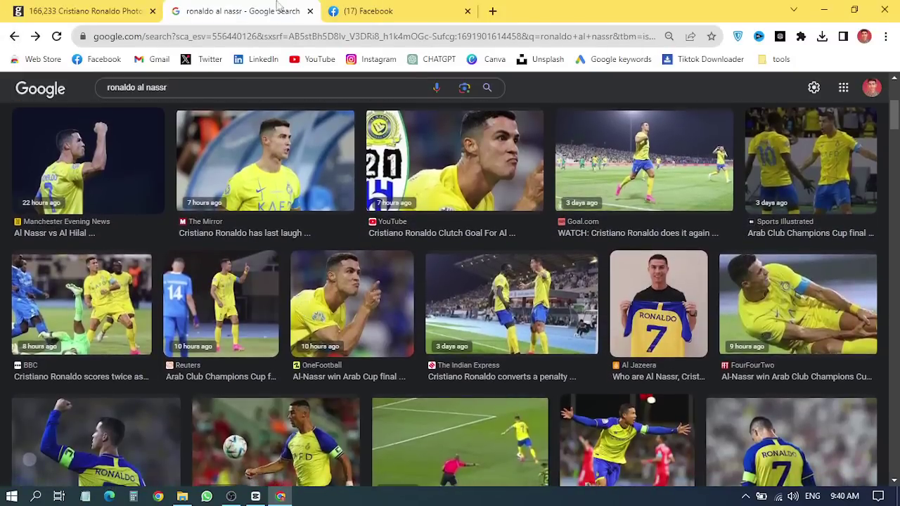
Switch to the Facebook tab and search Facebook for "ROnaldo"
click(373, 10)
click(90, 84)
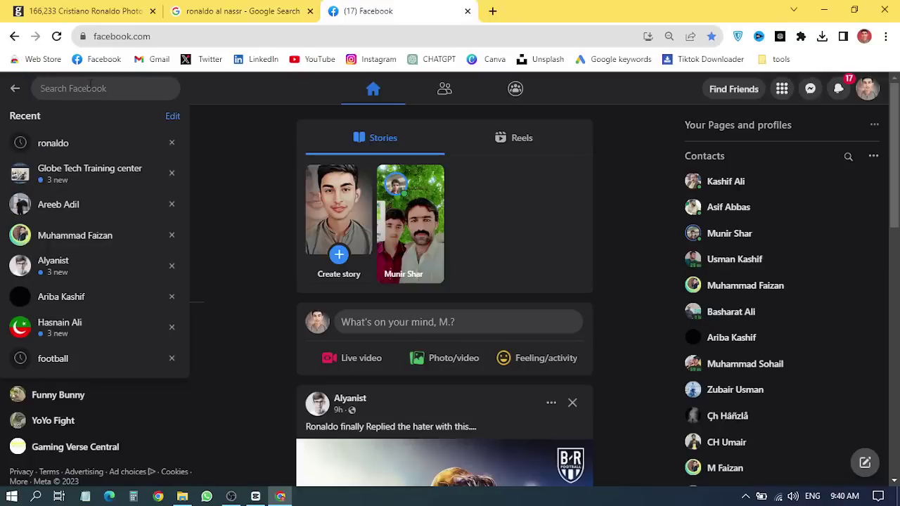
text(ROnaldo)
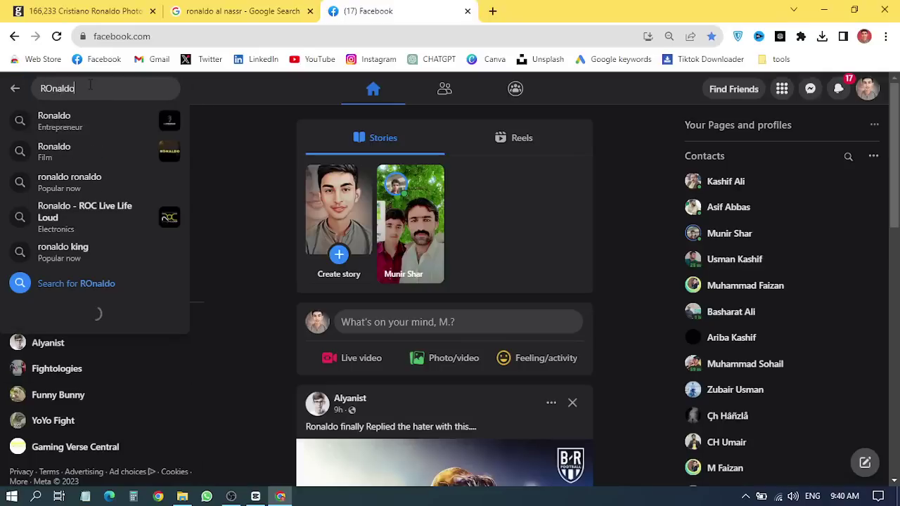
key(Return)
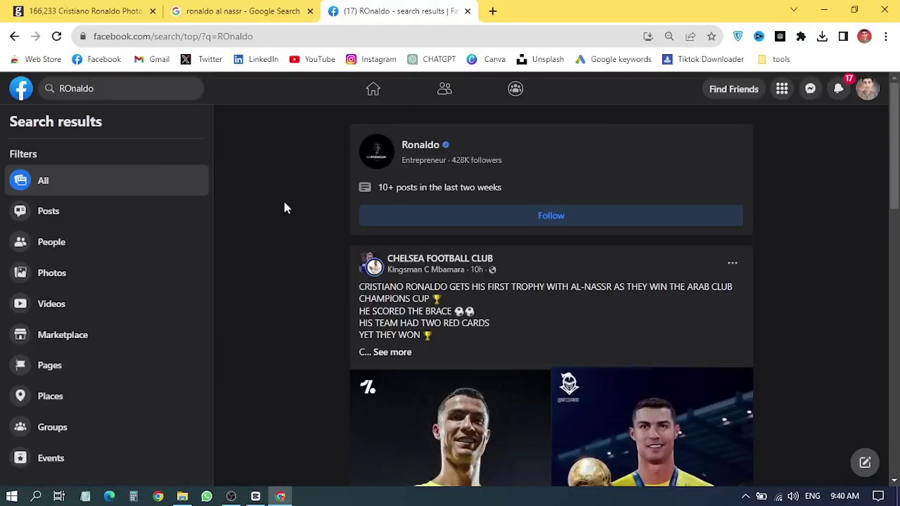
Open the post photo of Ronaldo holding the trophy beside his head and download it with IDM, closing the download dialog
scroll(285, 208, down, 4)
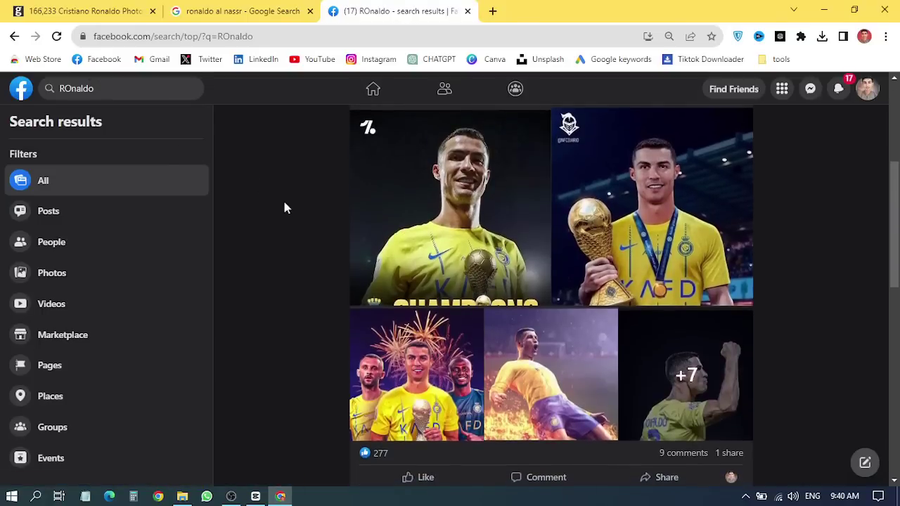
scroll(285, 204, down, 7)
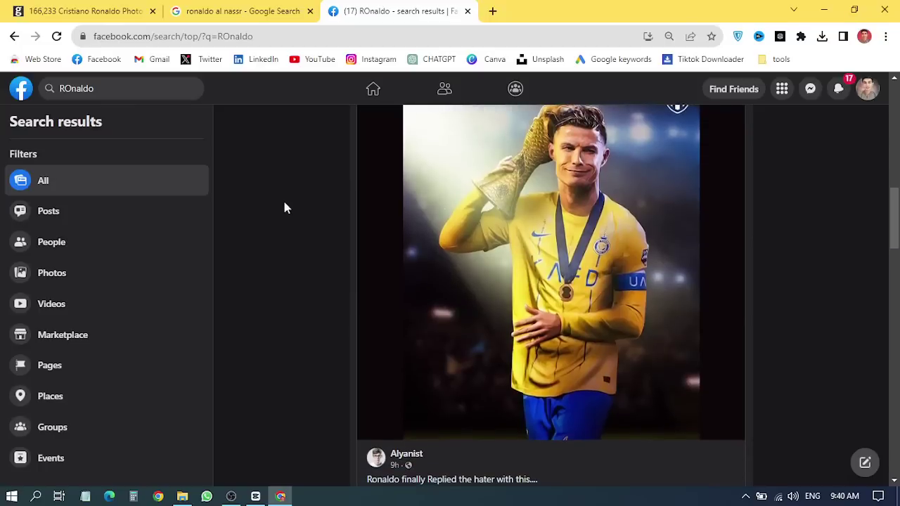
click(439, 211)
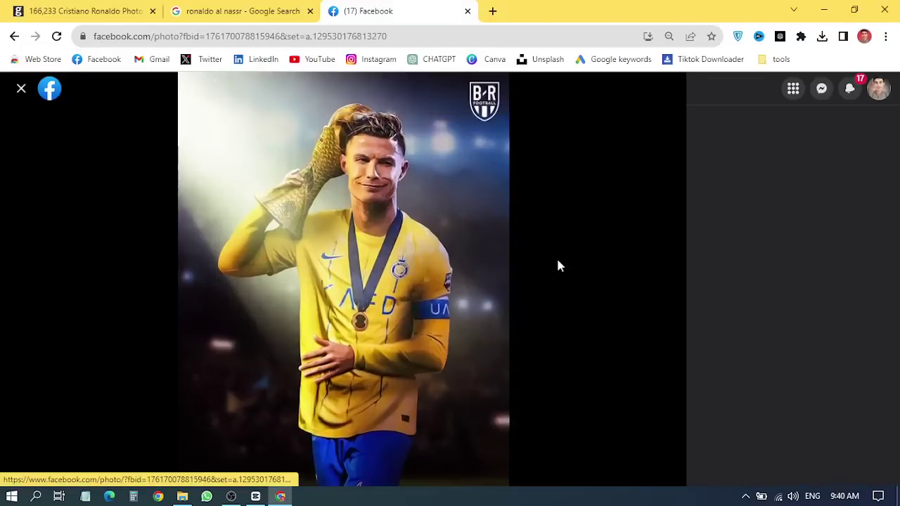
right_click(394, 240)
mouse_move(516, 440)
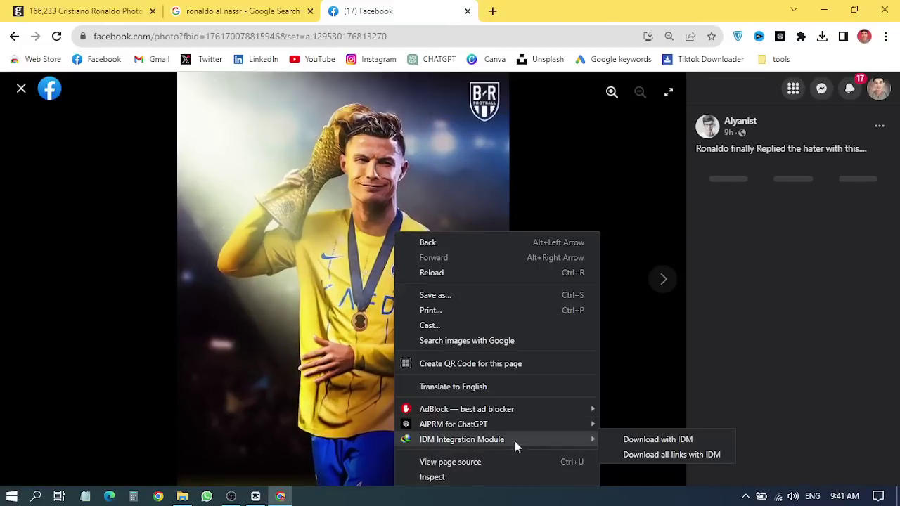
click(641, 441)
click(447, 312)
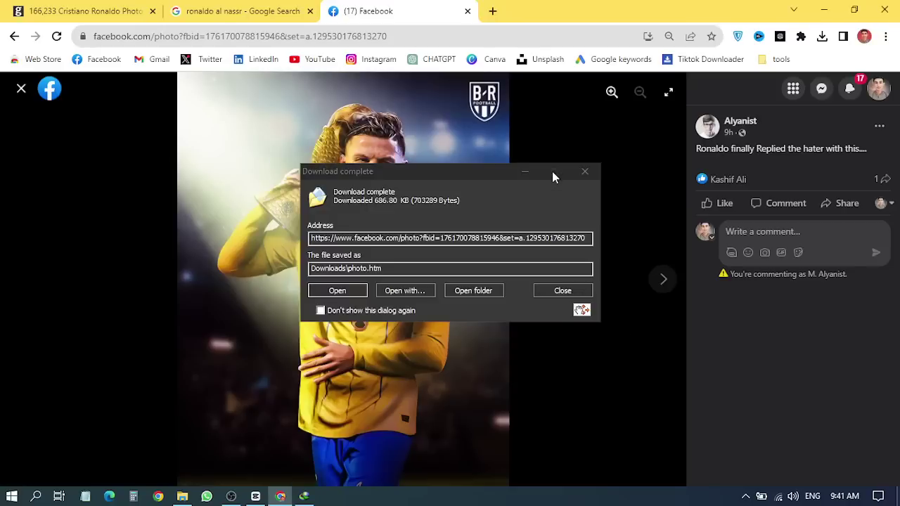
click(571, 290)
Close the enlarged photo and examine the trophy celebration photos in the following Facebook search results
click(21, 88)
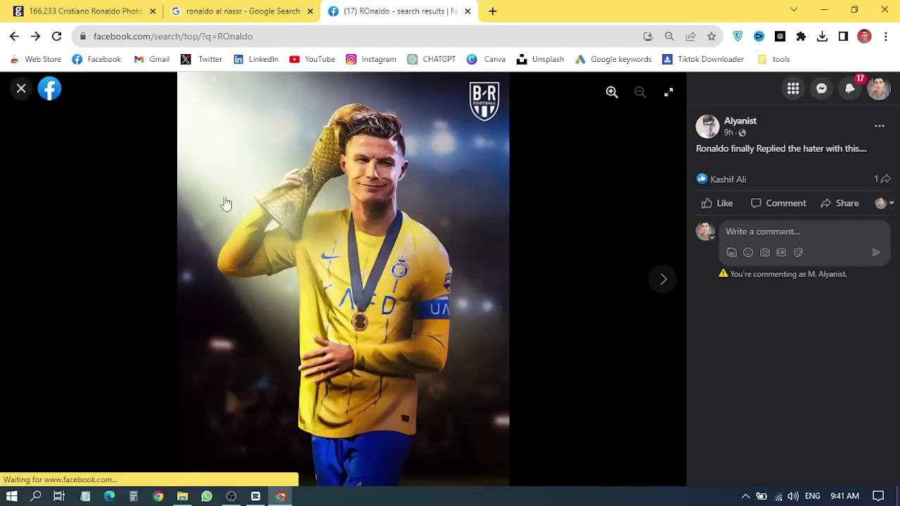
scroll(274, 216, down, 5)
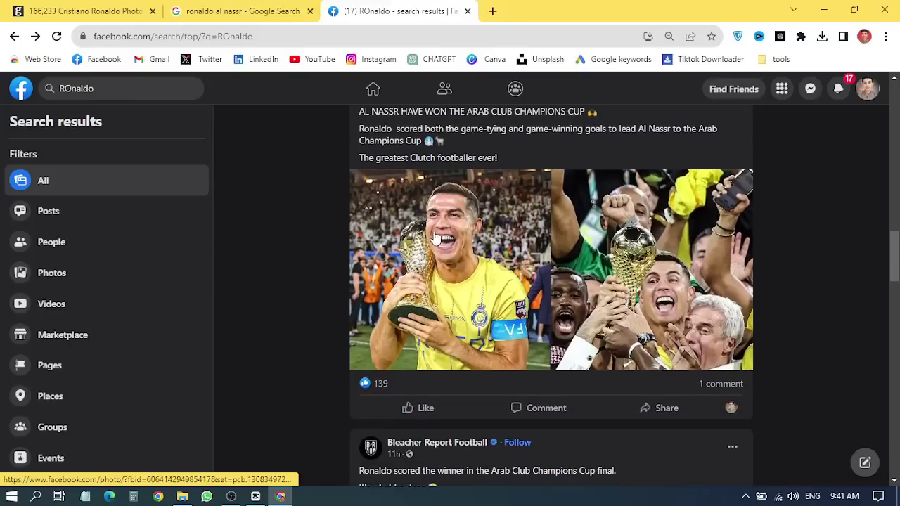
scroll(436, 238, down, 1)
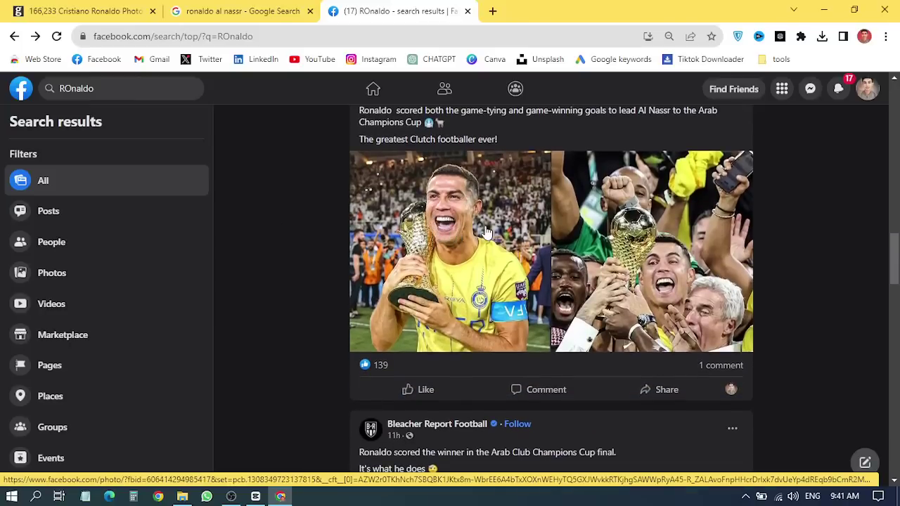
click(280, 497)
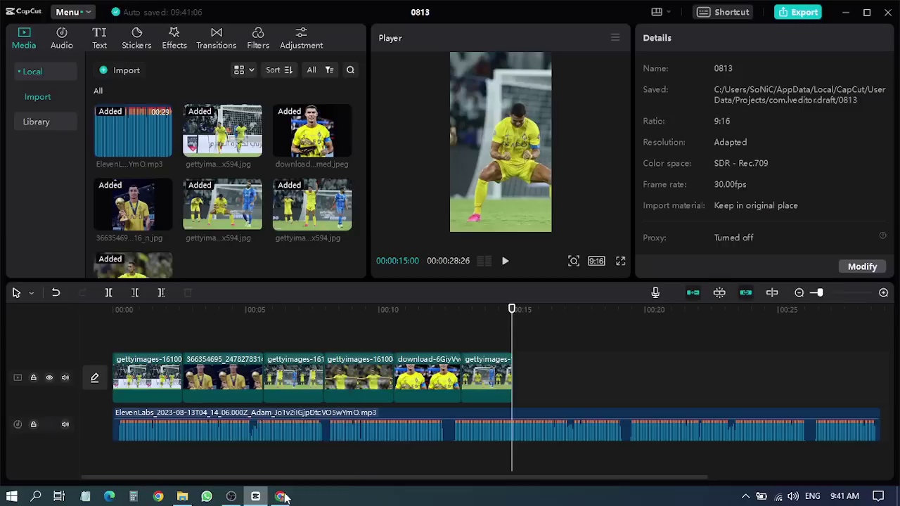
click(231, 497)
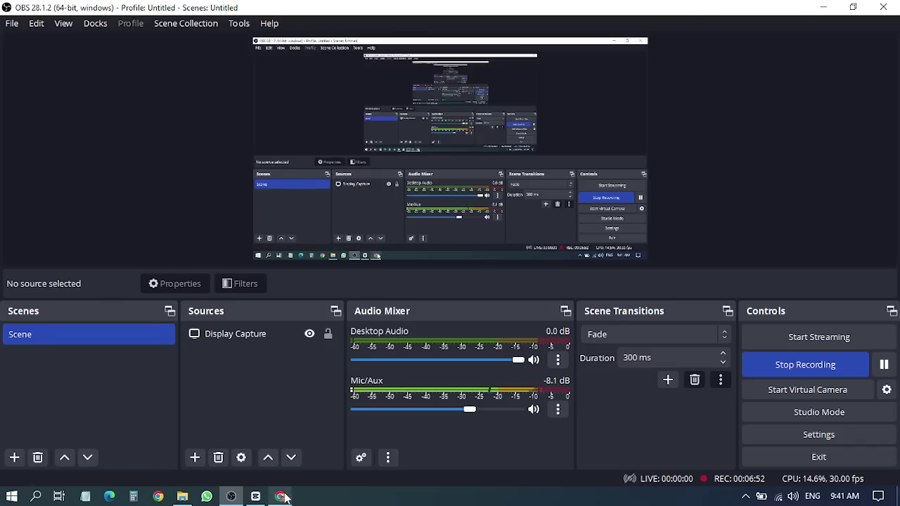
mouse_move(280, 497)
click(277, 428)
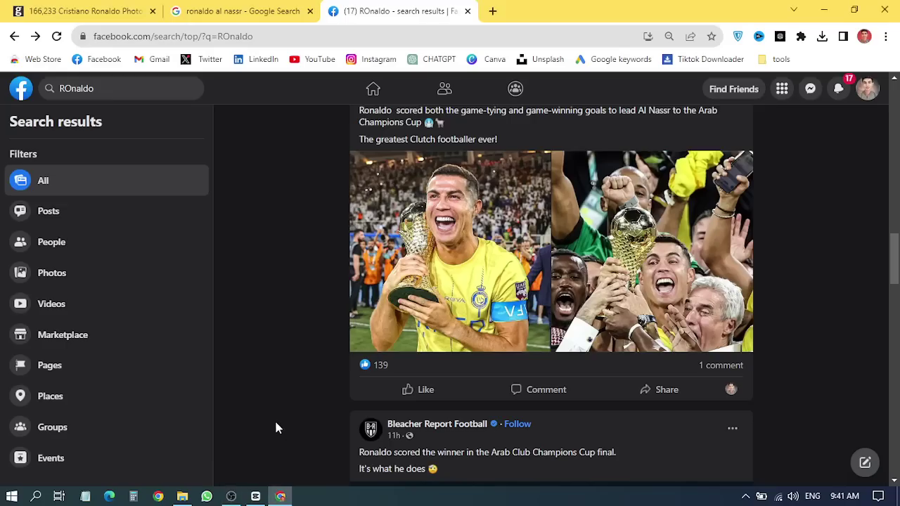